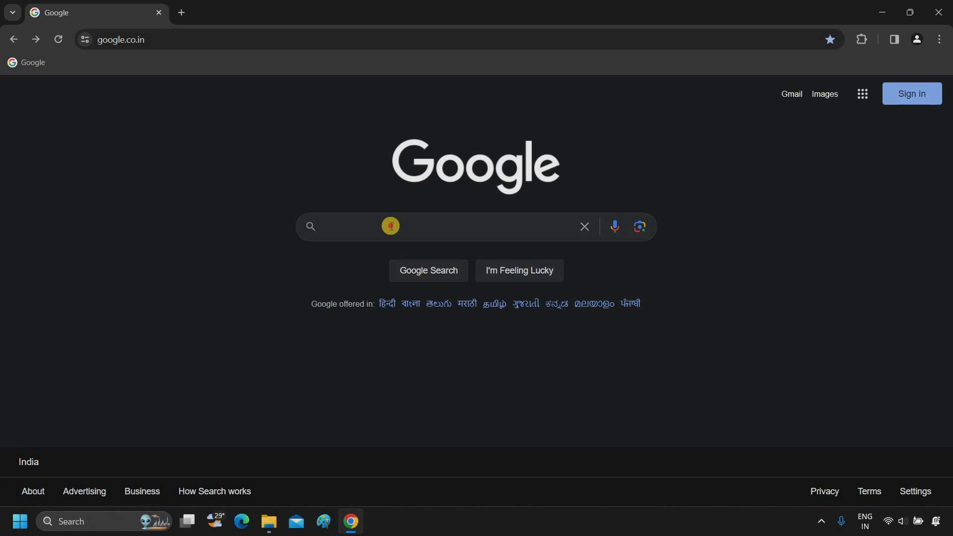
Search Google for 'autodesk student' and open the Autodesk Education & Student Access result
left_click(390, 226)
type("autodesk stude")
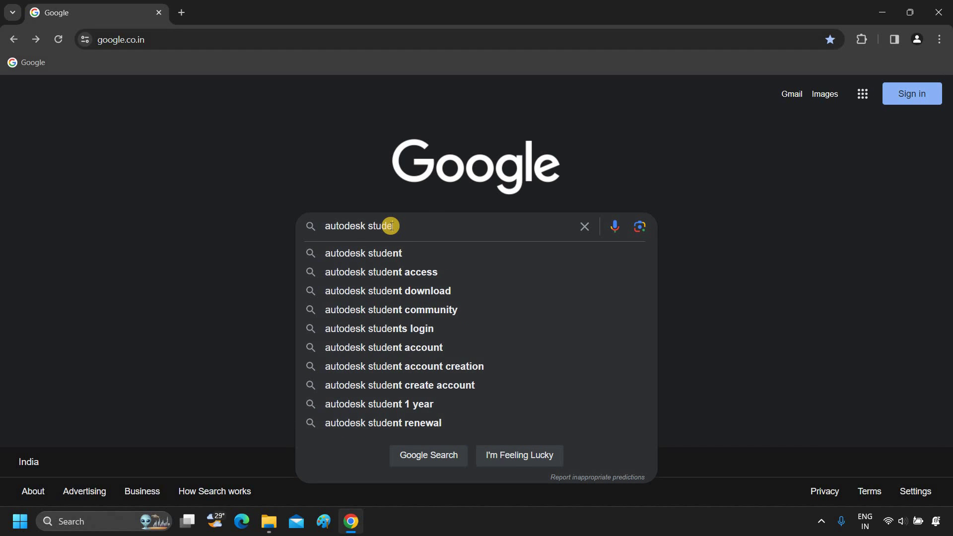
type("nt")
key("Return")
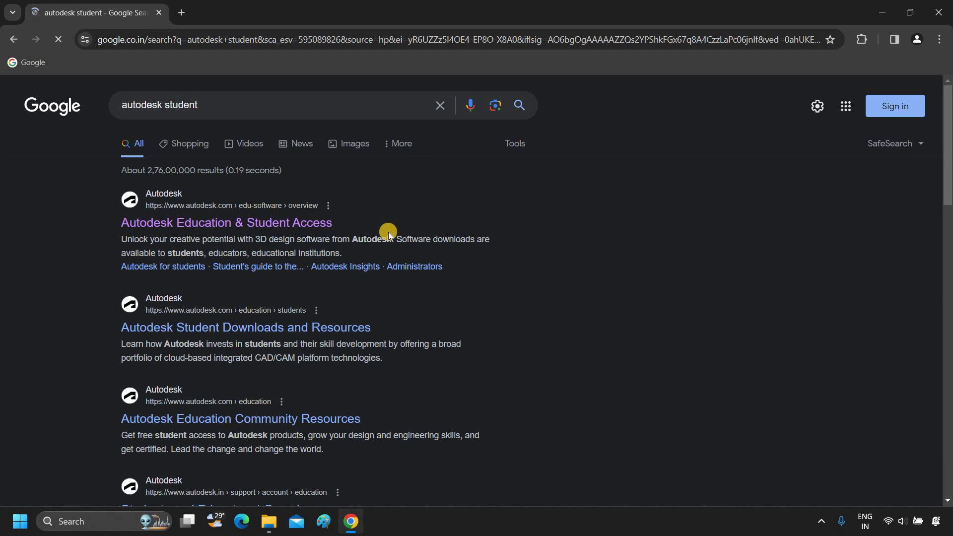
left_click(312, 227)
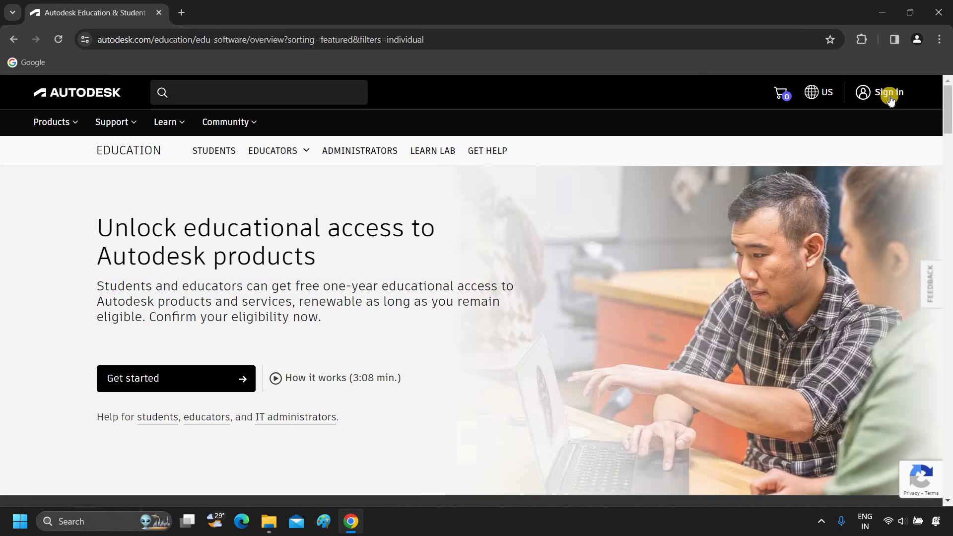
Start a new Autodesk account, entering the first name, last name and e-mail address
left_click(890, 96)
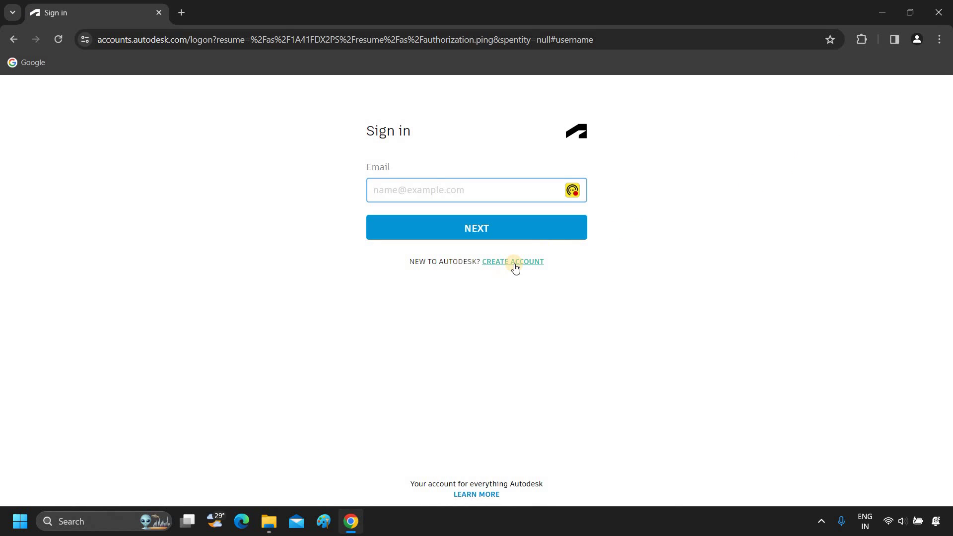
left_click(515, 260)
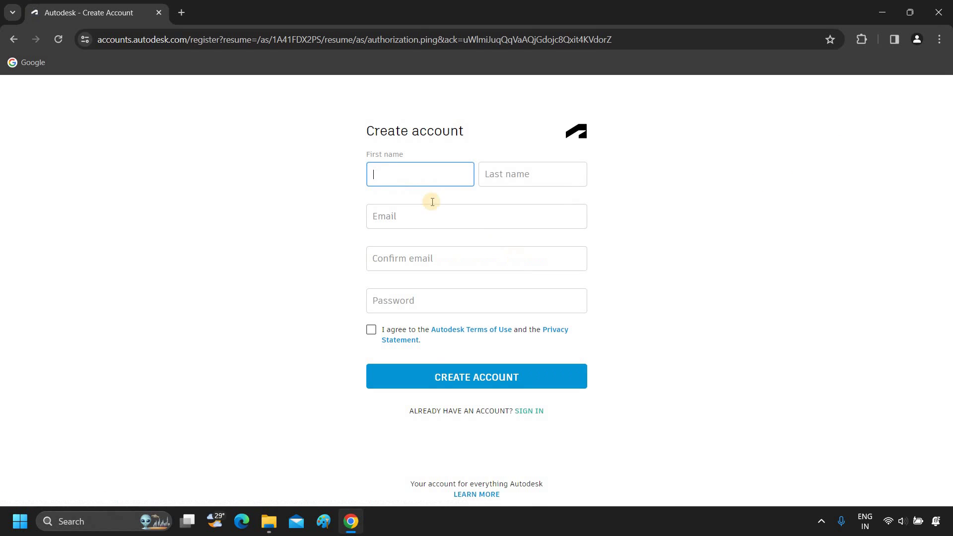
type("Rajeshwar")
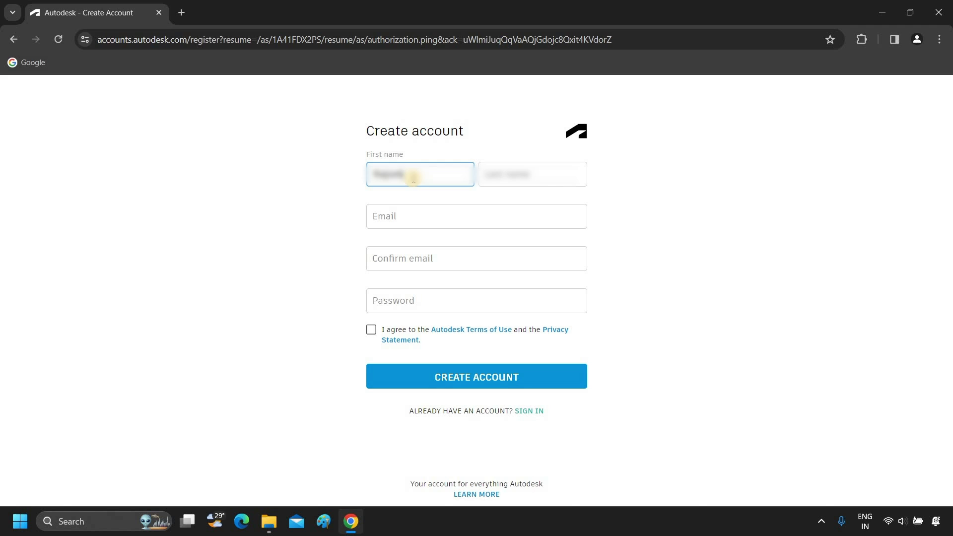
left_click(519, 166)
type("Kum")
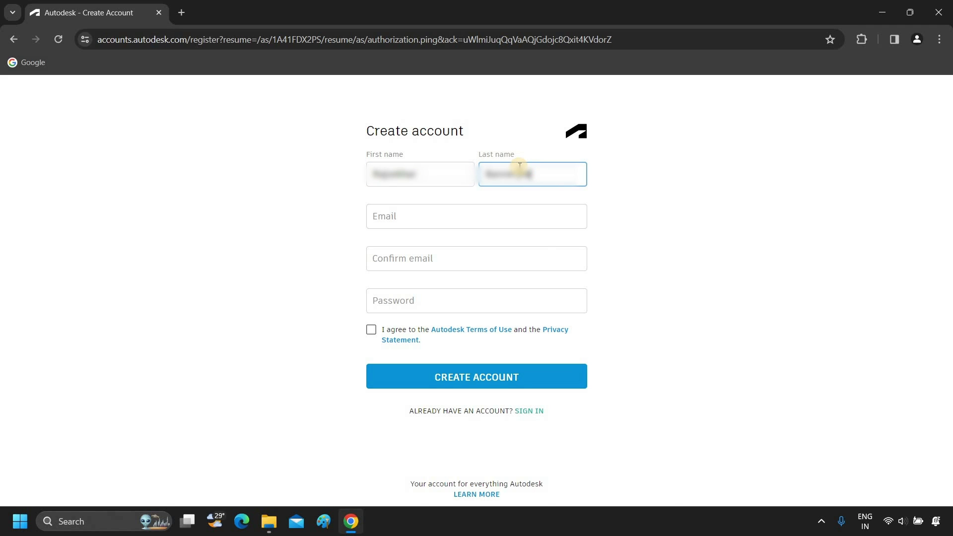
left_click(443, 216)
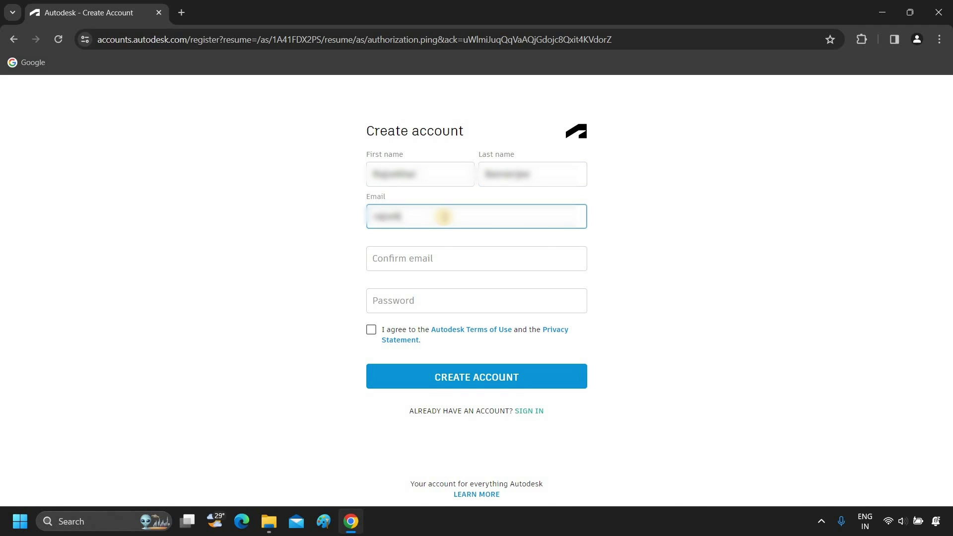
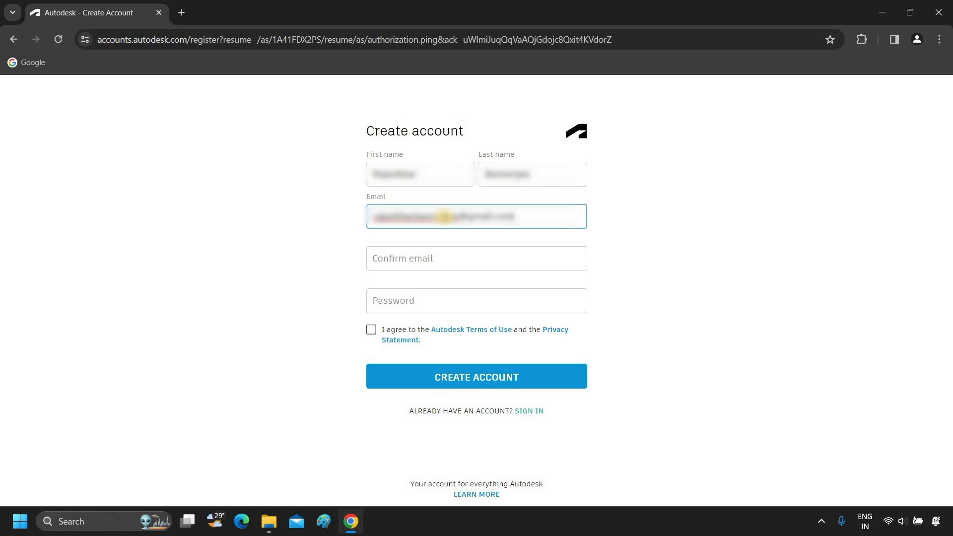
Confirm the e-mail, set a password, accept the Terms of Use and submit the account
left_click(447, 254)
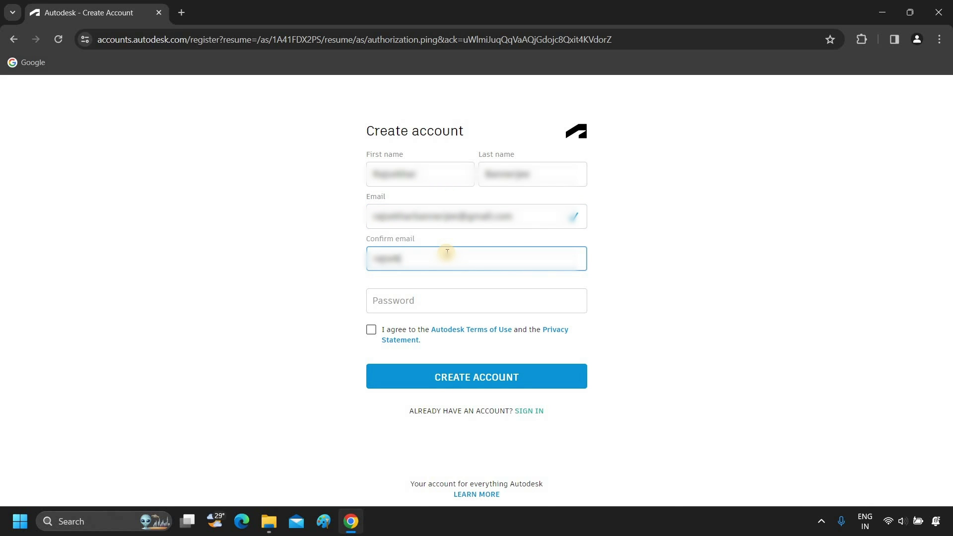
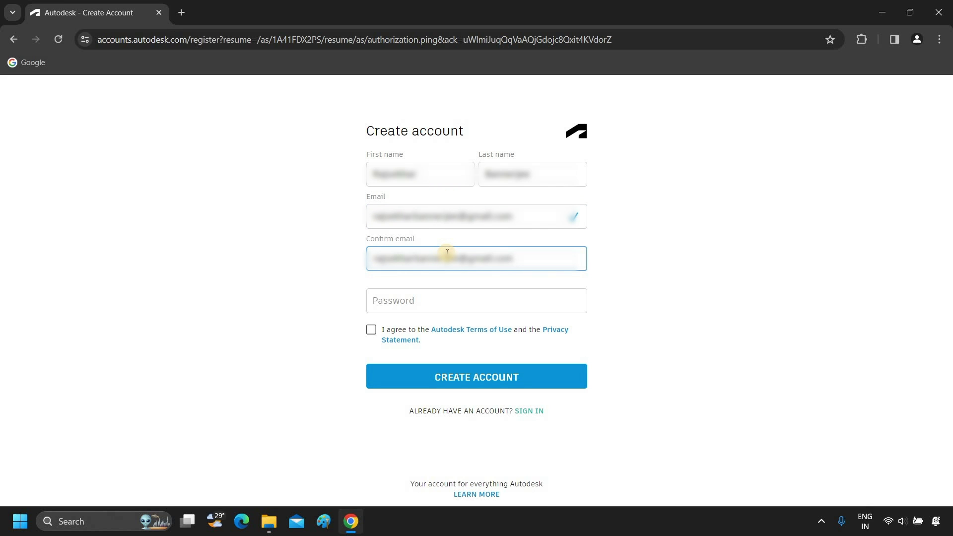
left_click(492, 304)
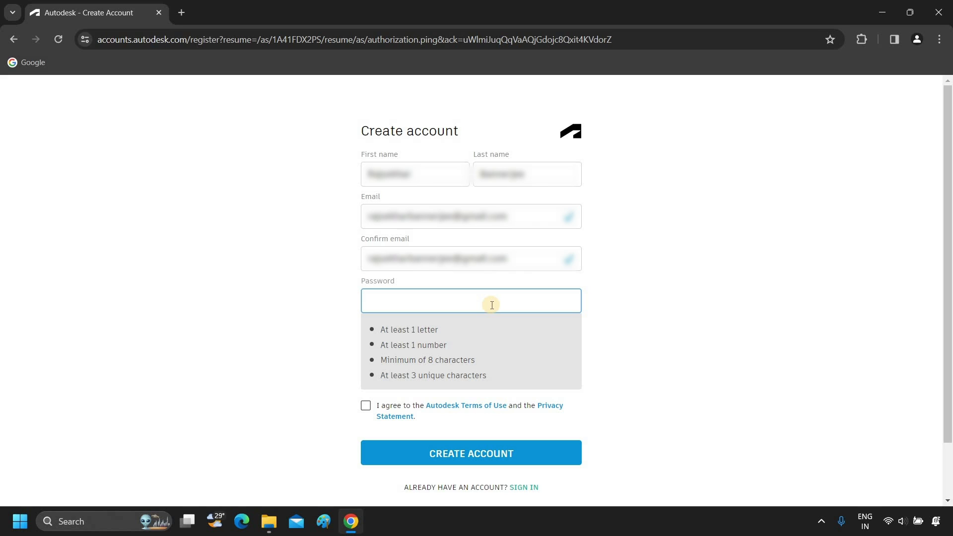
type("abc")
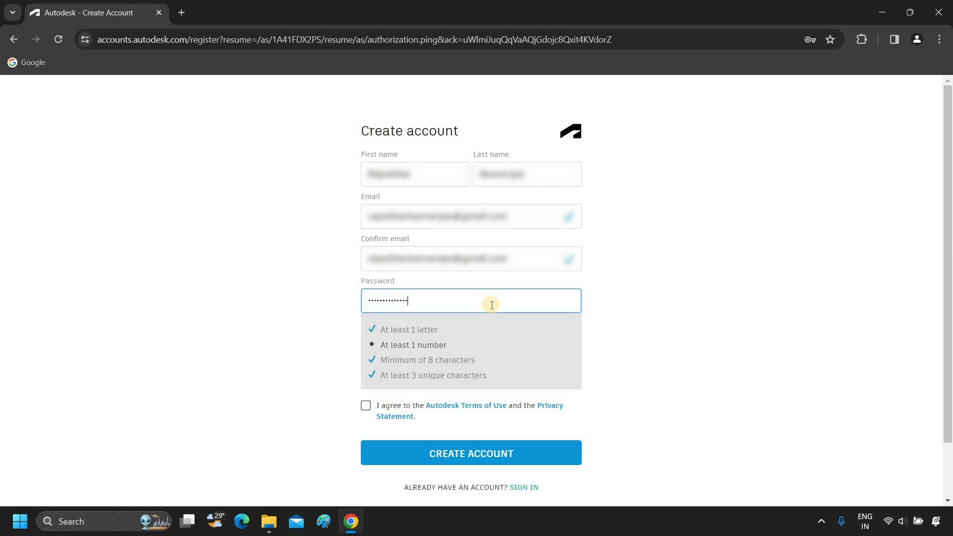
type("1")
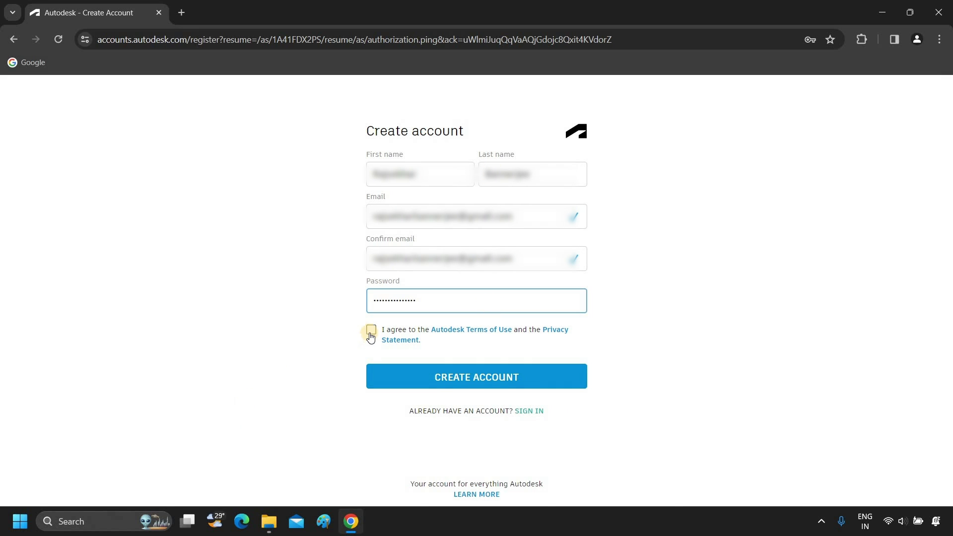
left_click(372, 331)
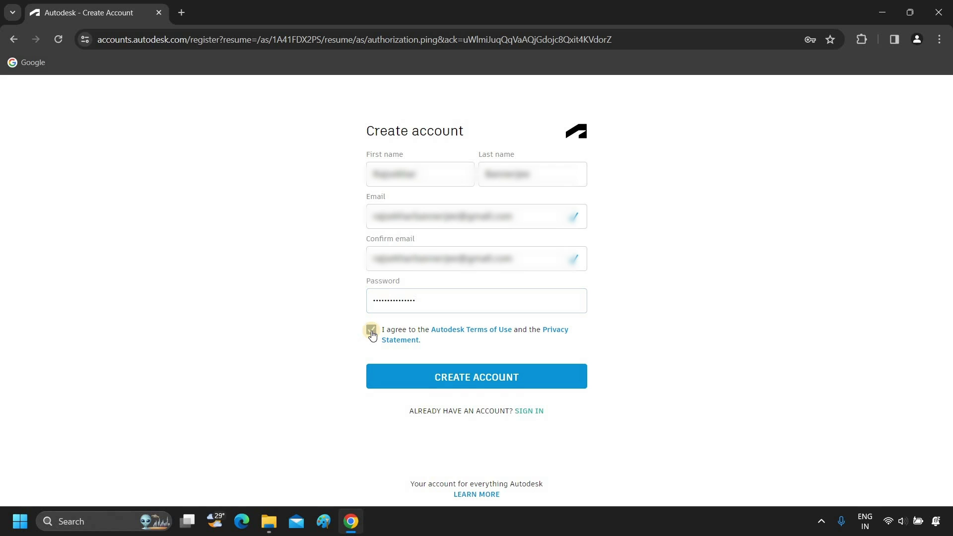
left_click(456, 380)
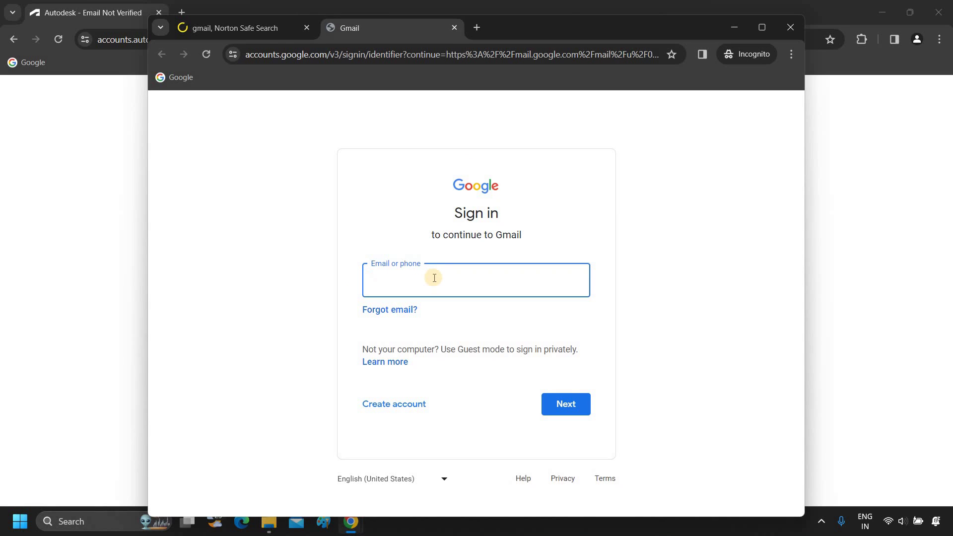
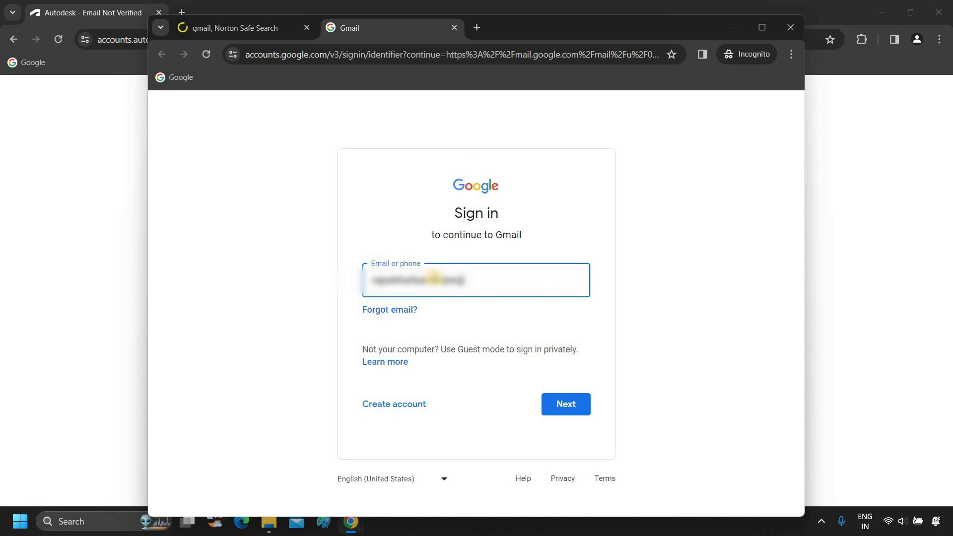
Sign in to Gmail with the account e-mail and password, then open the 'Verify your Autodesk account' e-mail
left_click(574, 411)
type("********")
key("Return")
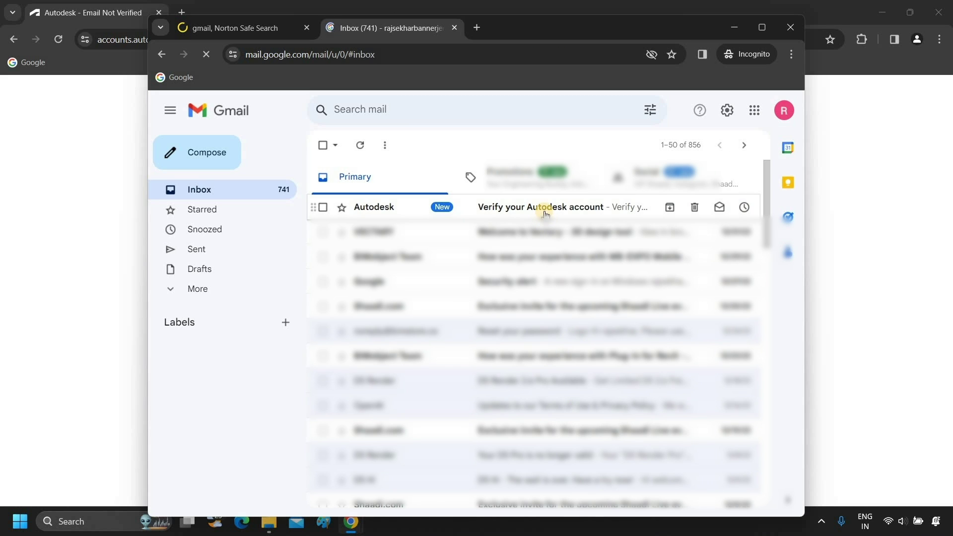
left_click(545, 211)
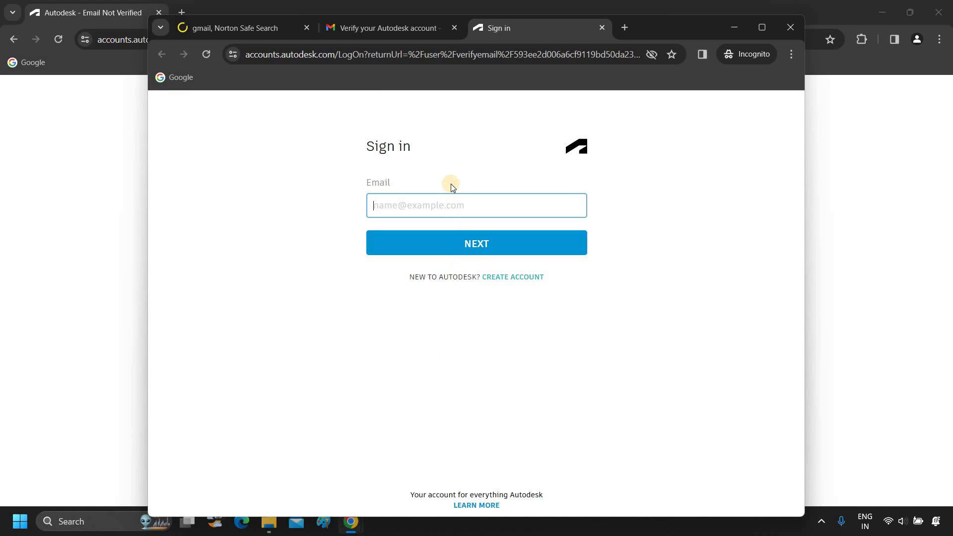
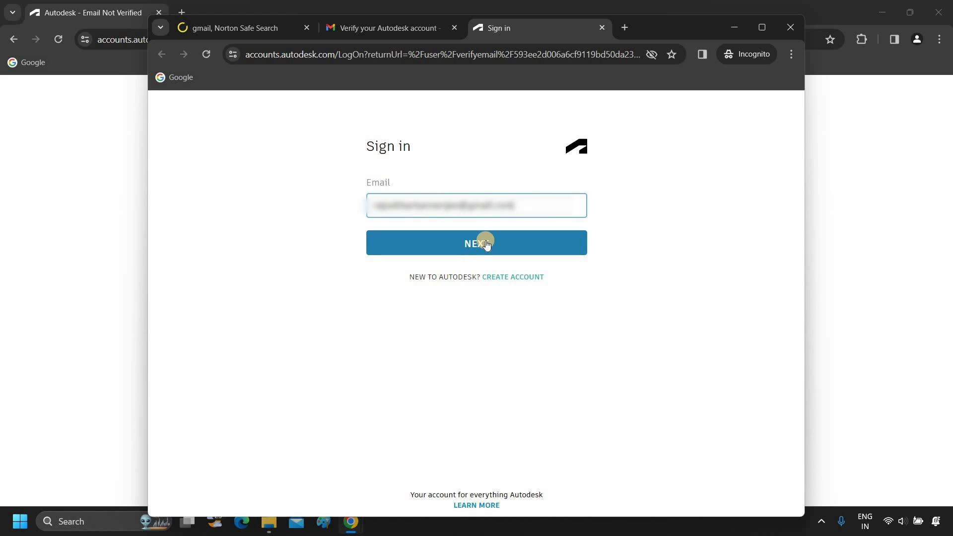
Sign in with the account e-mail and password, untick marketing e-mails, and finish with Done
left_click(486, 243)
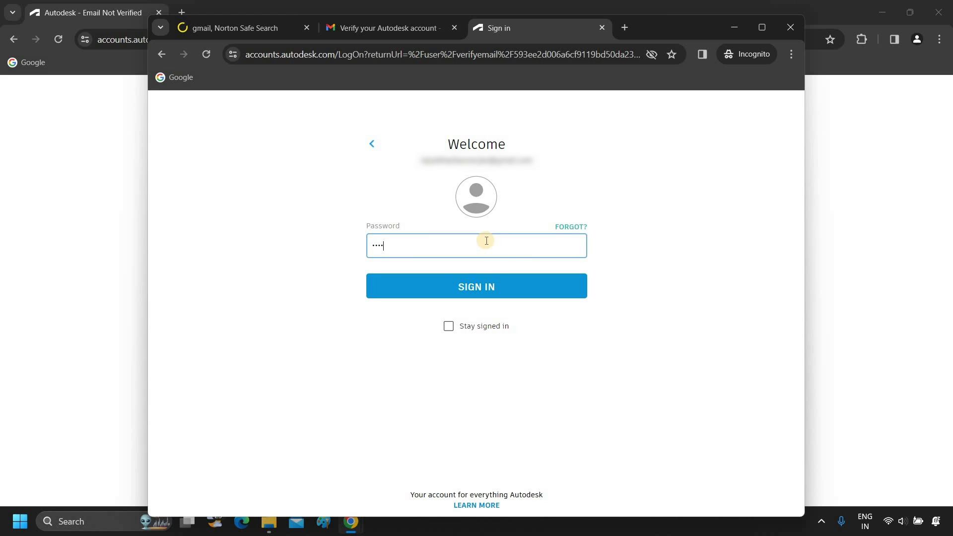
left_click(503, 286)
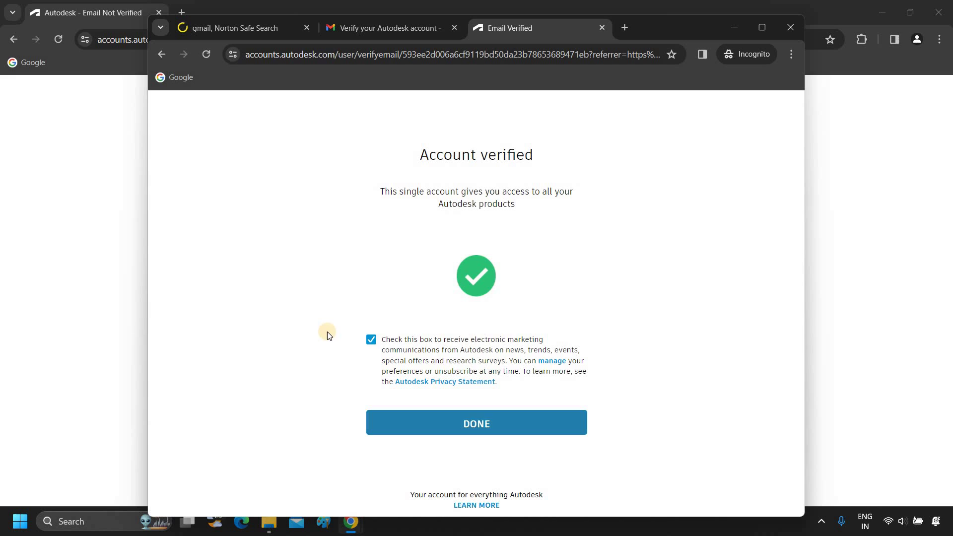
left_click(371, 340)
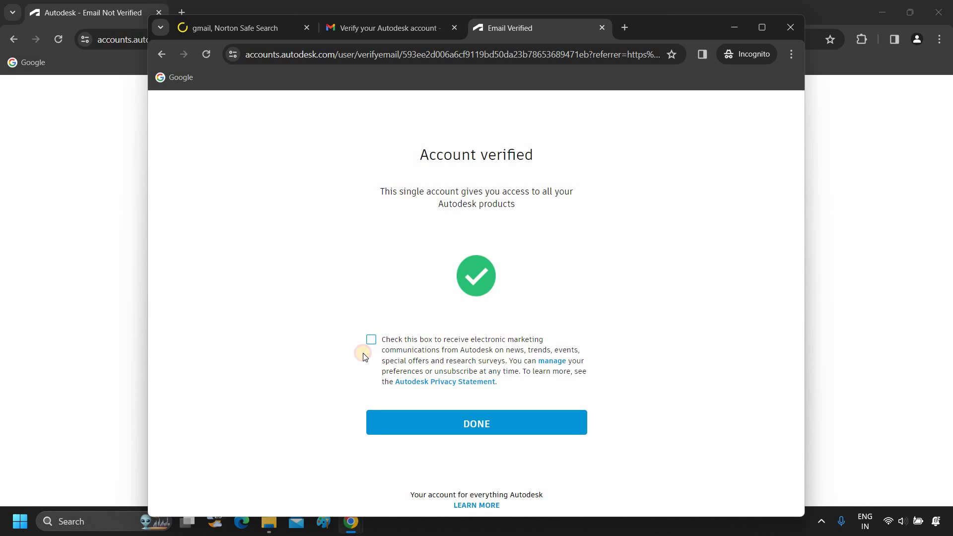
left_click(456, 420)
Maximize the browser and review the AutoCAD overview and pricing on the United States site
key("super+Up")
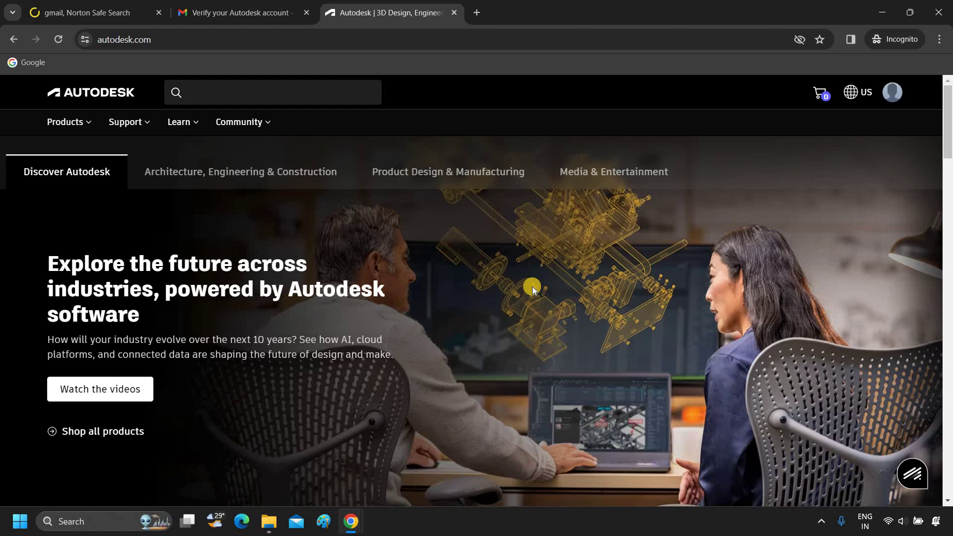
left_click(85, 121)
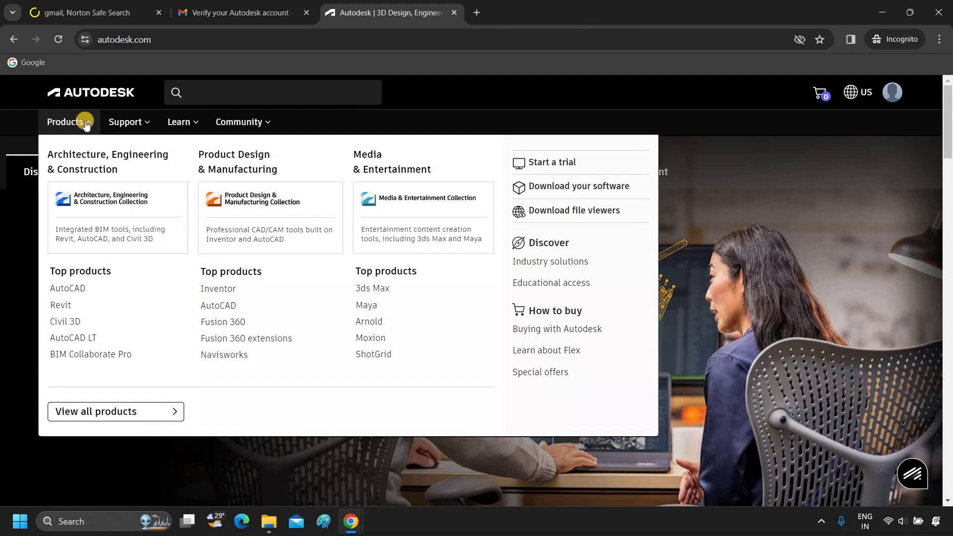
left_click(80, 288)
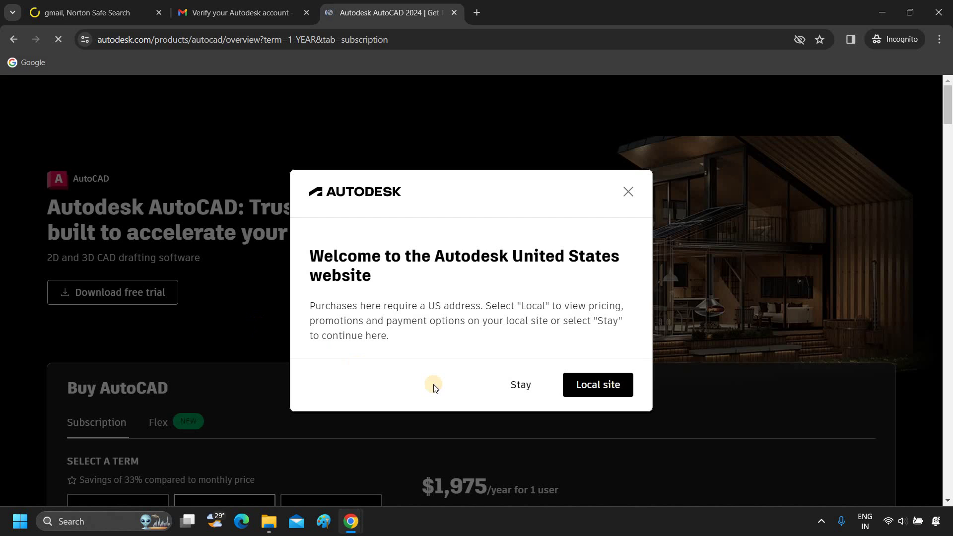
left_click(521, 387)
scroll(478, 377, "down", 3)
scroll(479, 378, "down", 3)
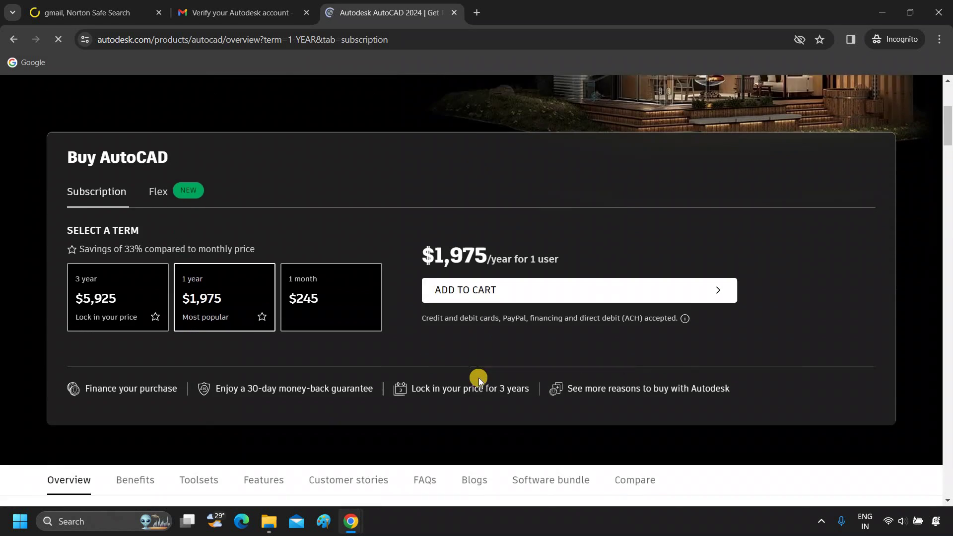
scroll(479, 379, "down", 6)
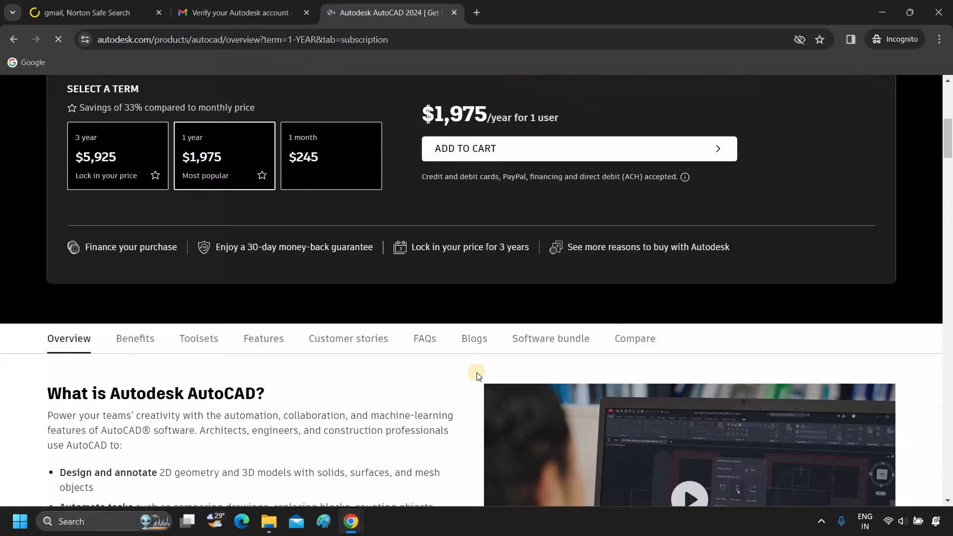
scroll(477, 373, "up", 8)
scroll(479, 373, "up", 3)
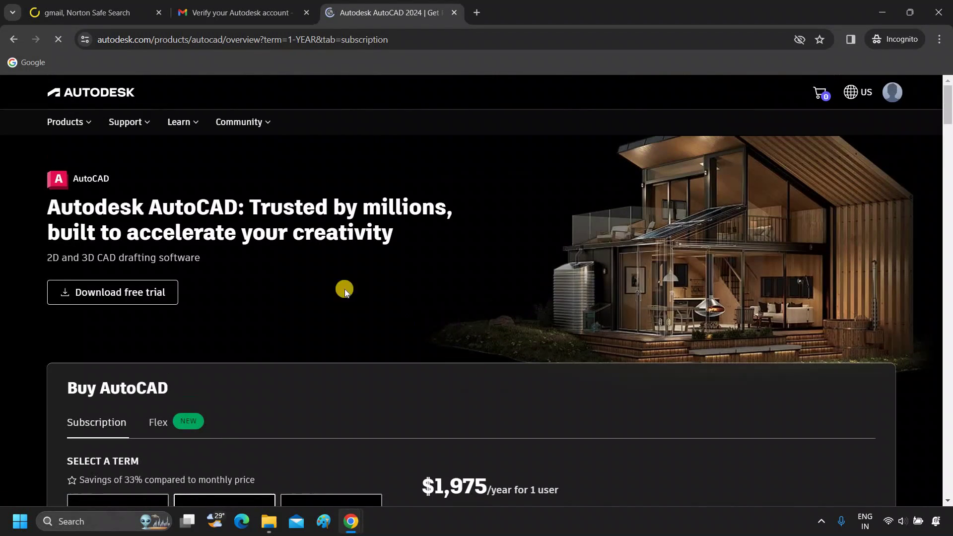
Add the AutoCAD 1-year subscription ($1,975/year) to the cart from the all-products catalogue
left_click(70, 123)
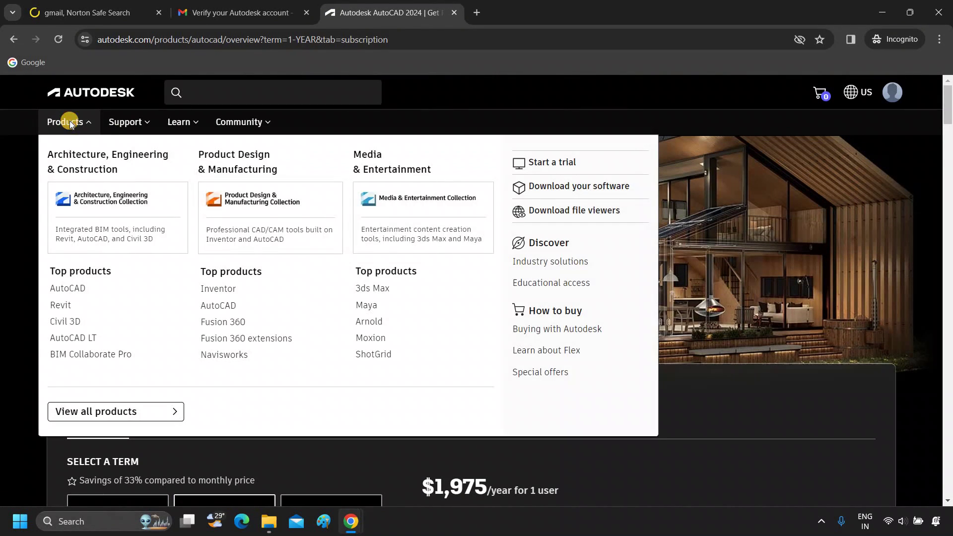
left_click(120, 412)
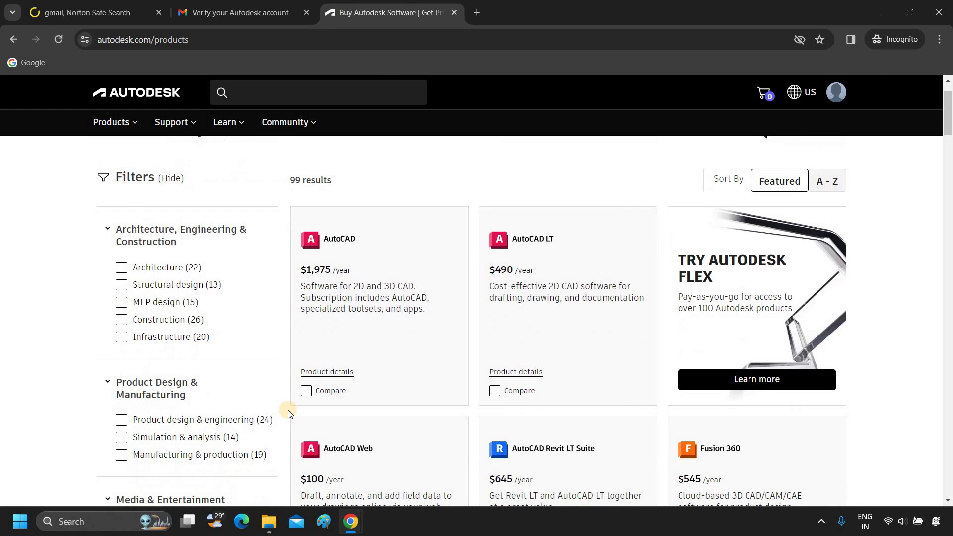
mouse_move(319, 370)
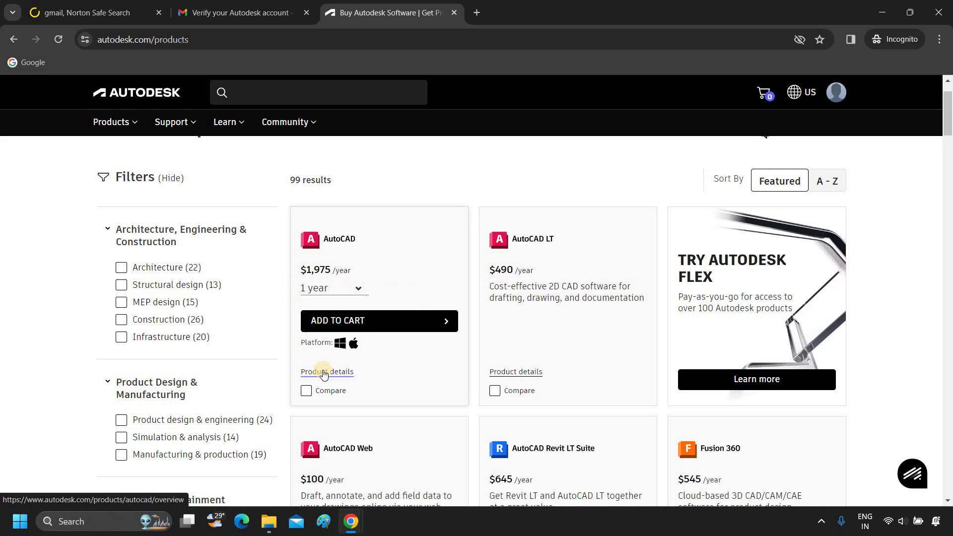
left_click(446, 323)
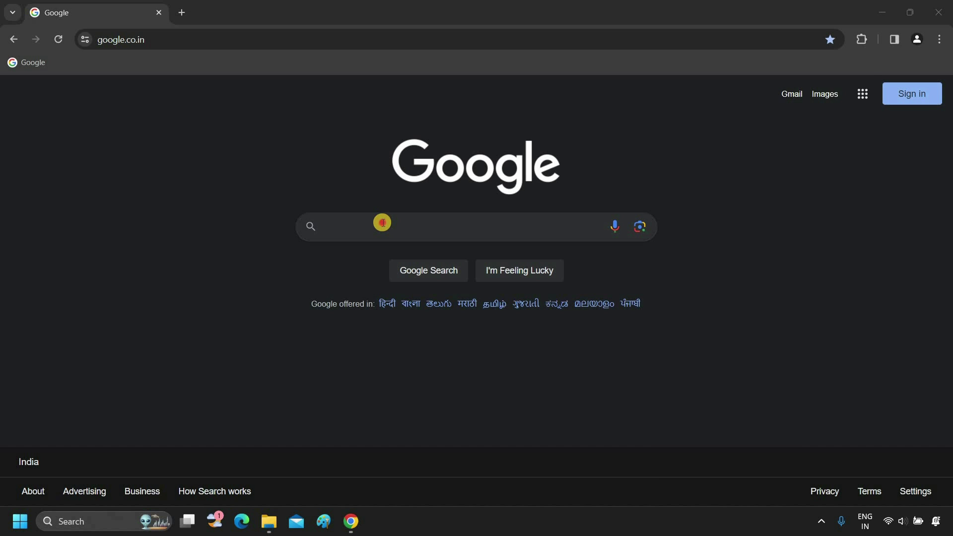
Search Google for 'autodesk' and begin signing up for educational access
left_click(381, 222)
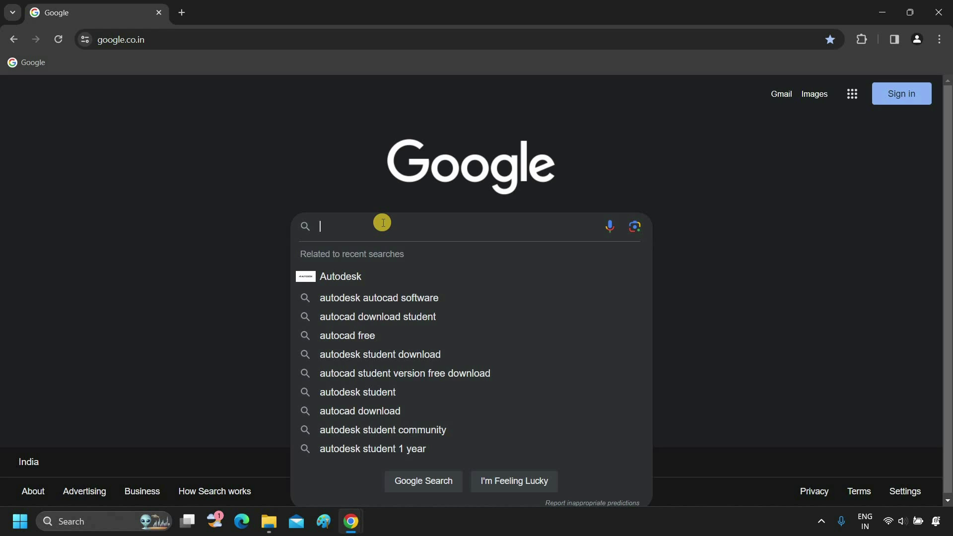
type("autodes")
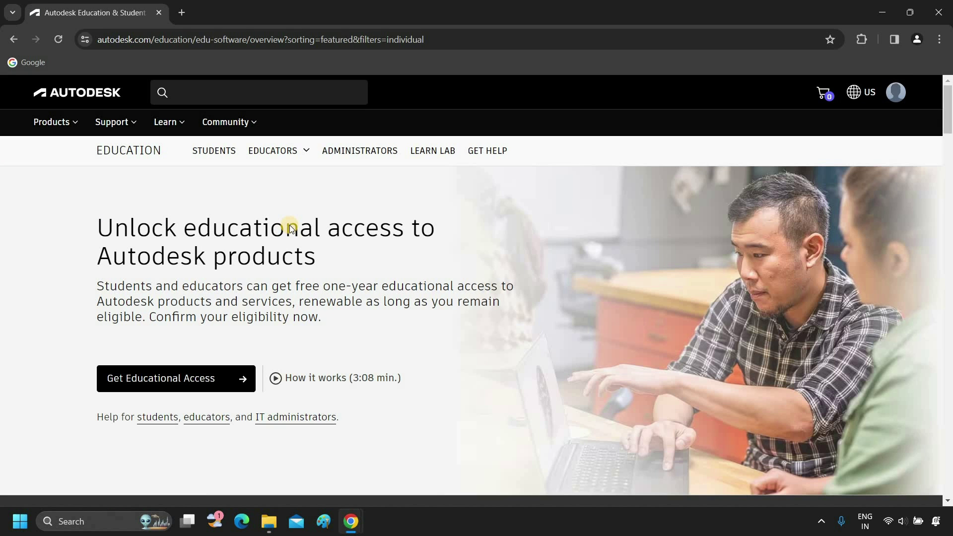
left_click(177, 380)
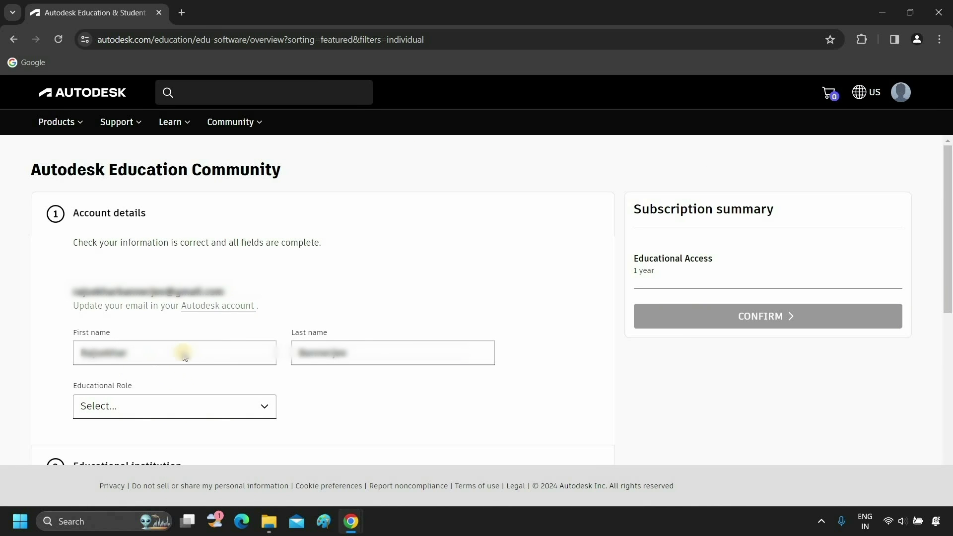
Check the last name, set the educational role to Student, and enter the date of birth
left_click(364, 343)
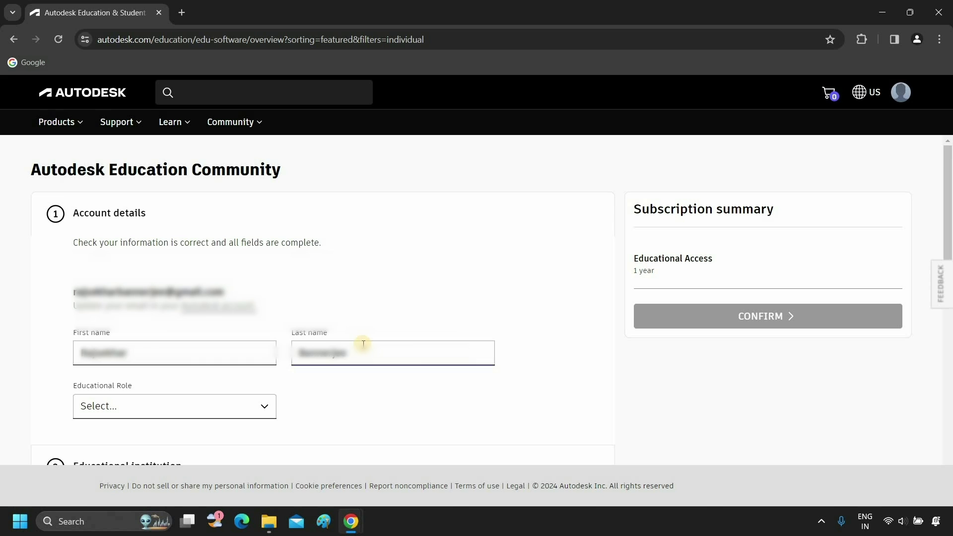
scroll(363, 344, "down", 4)
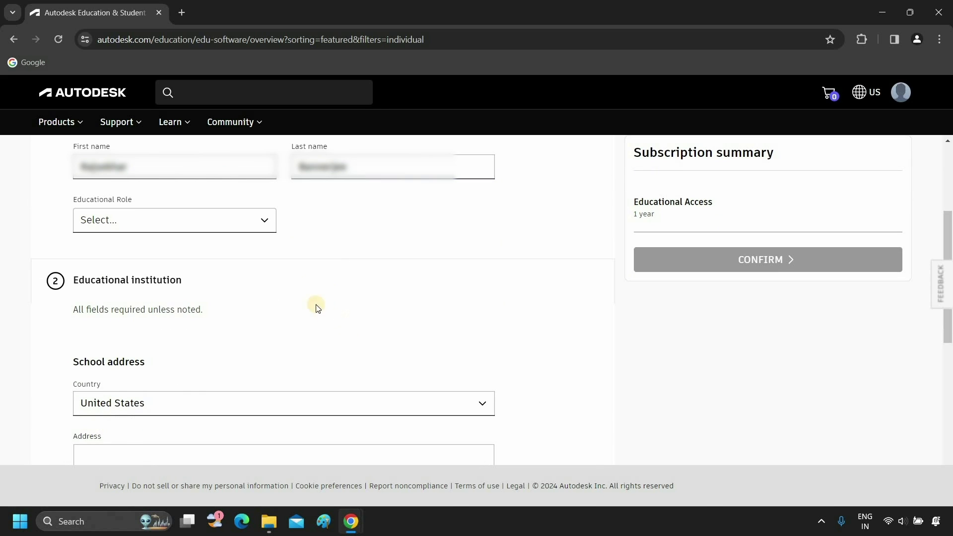
left_click(263, 221)
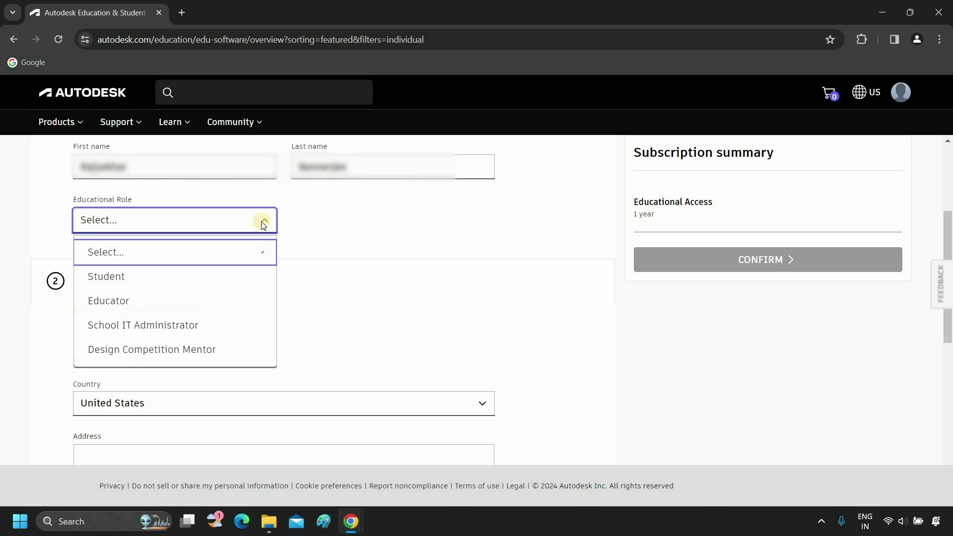
left_click(131, 278)
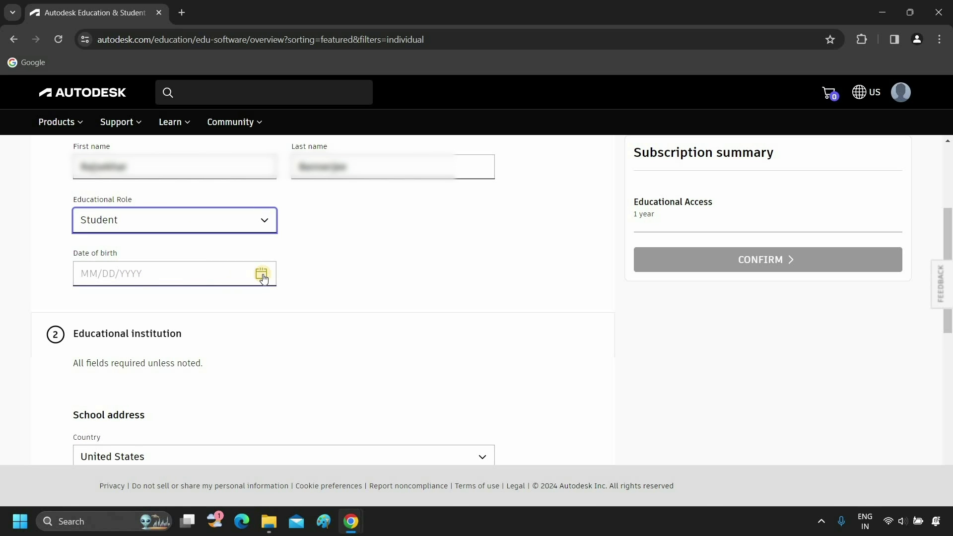
left_click(194, 273)
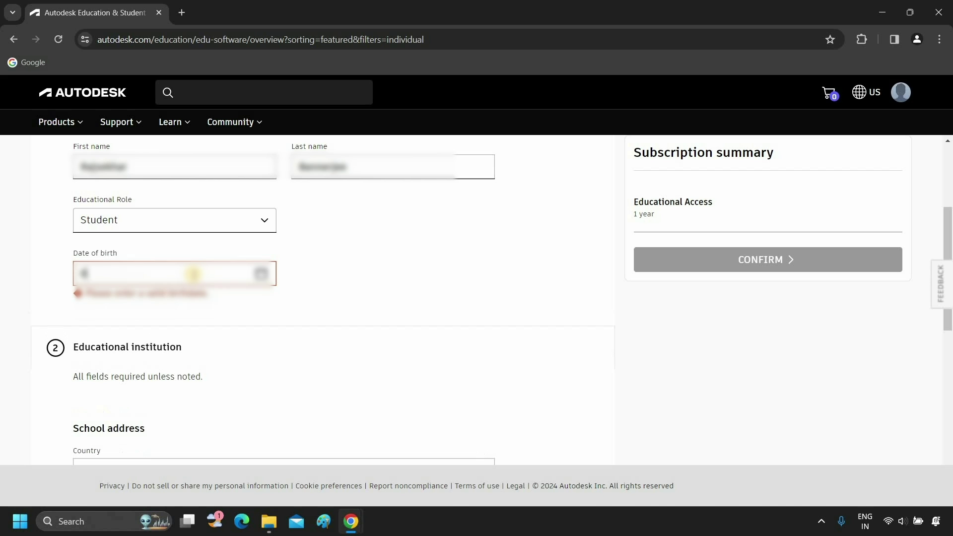
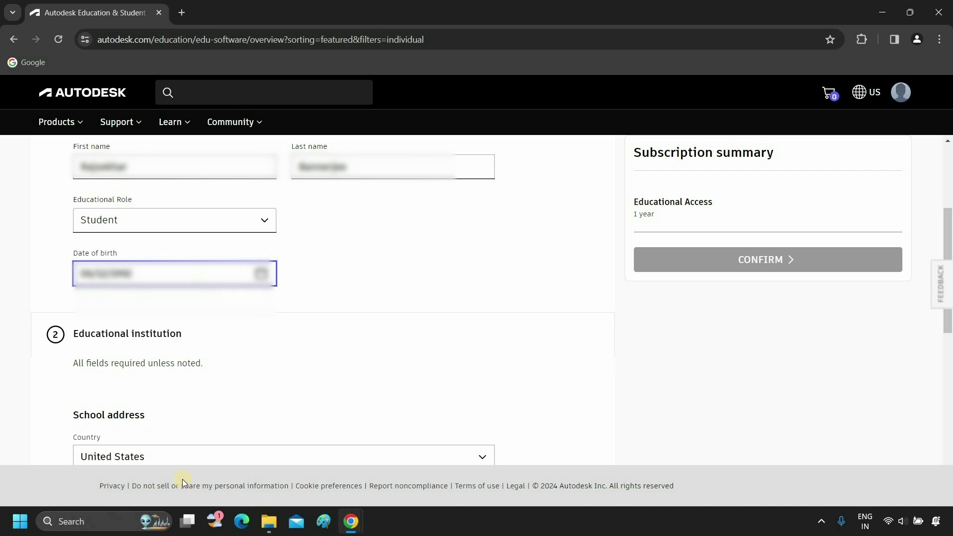
Set the school's country to India and paste in the school's street address
scroll(178, 357, "down", 3)
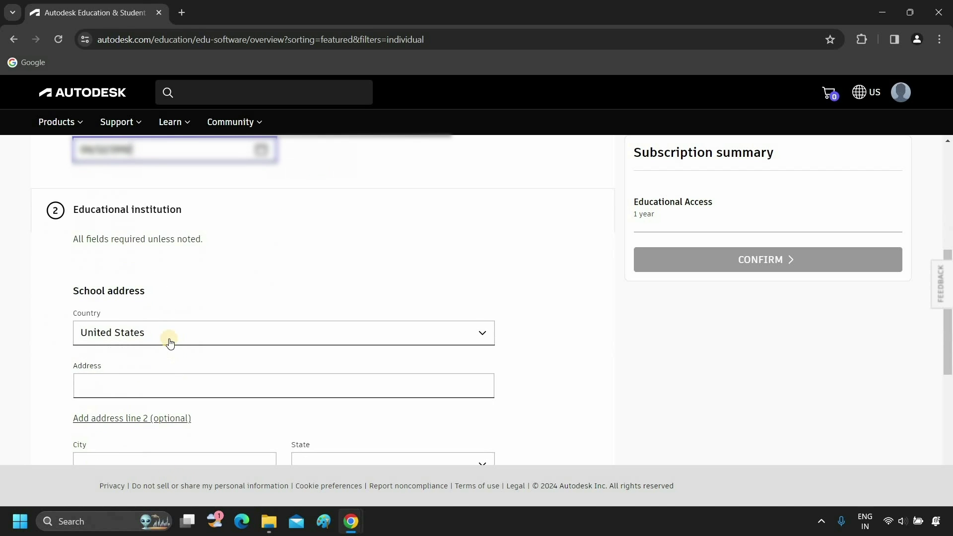
left_click(169, 342)
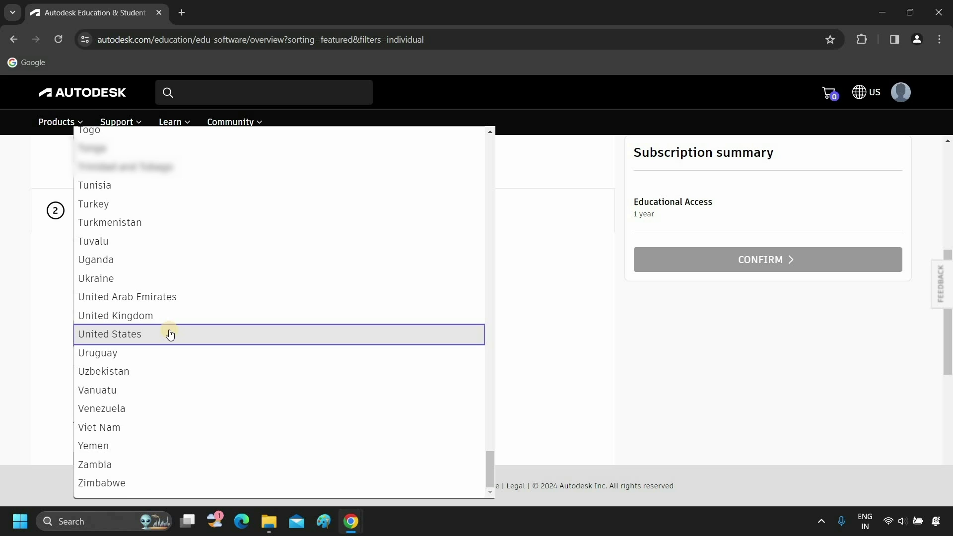
key("i")
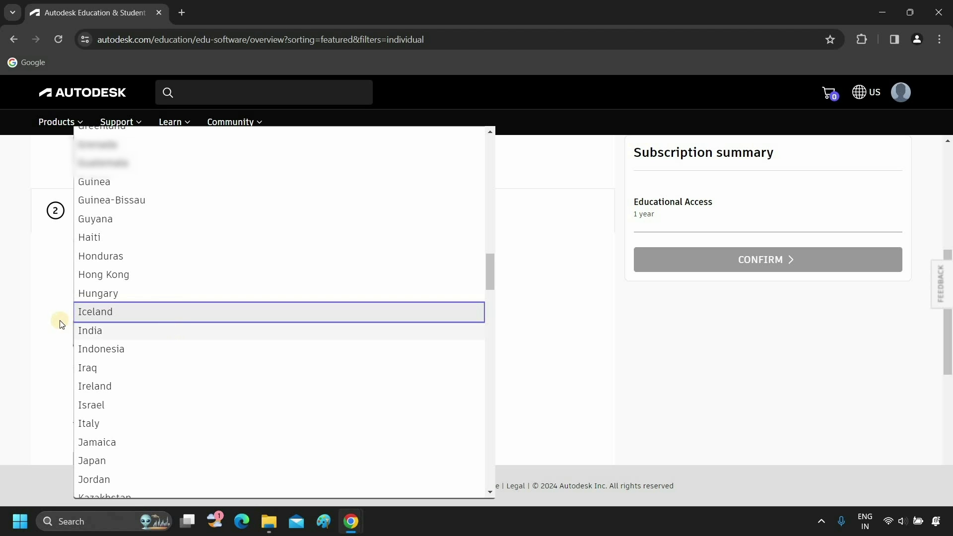
left_click(90, 331)
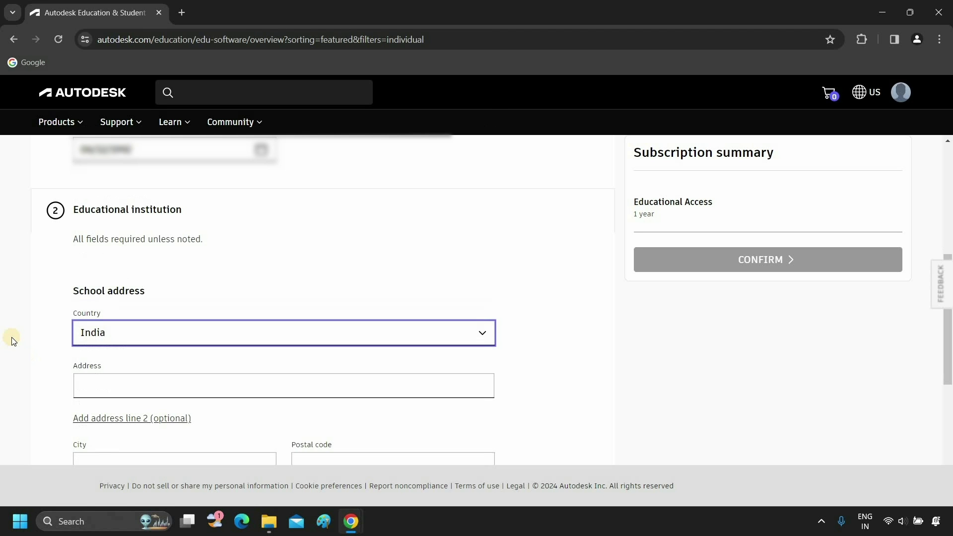
scroll(125, 263, "down", 2)
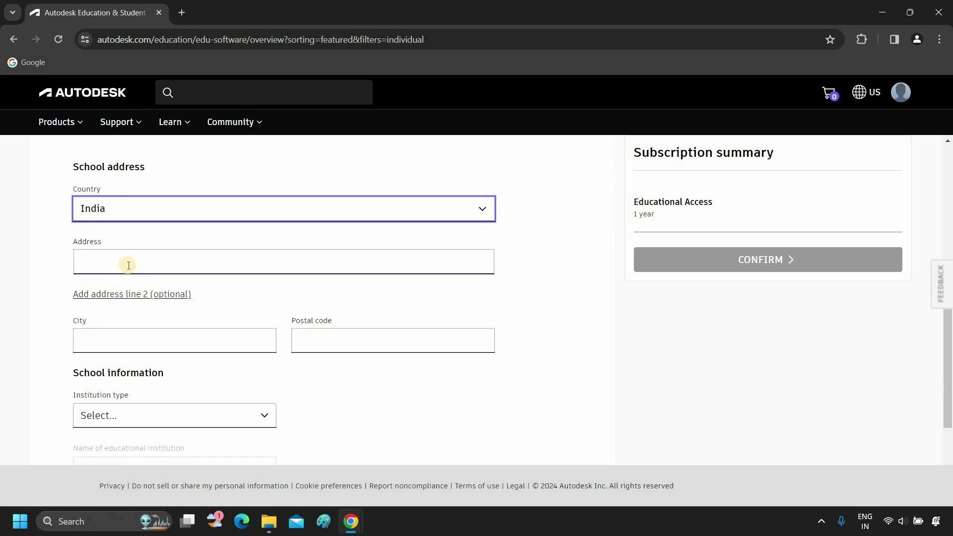
left_click(128, 264)
key("ctrl+v")
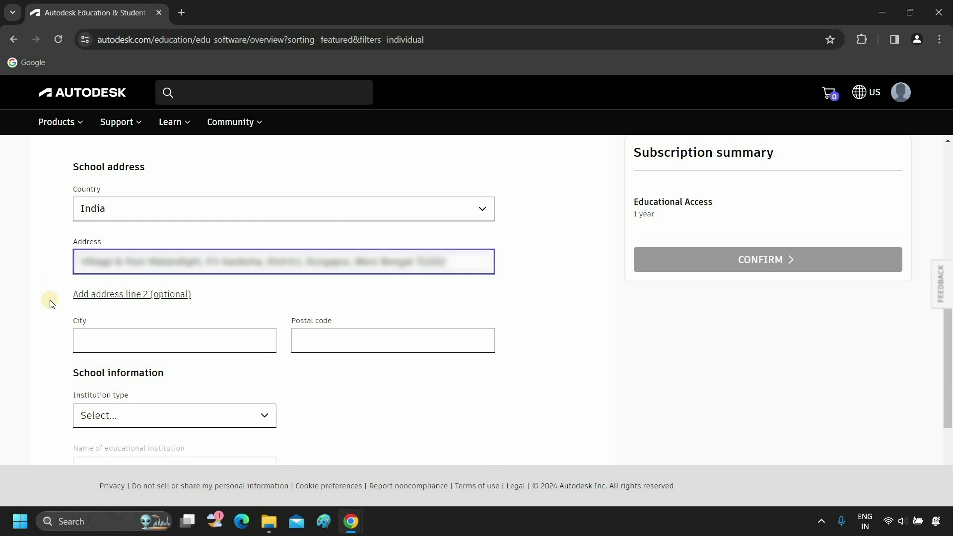
left_click(50, 305)
Enter the school's city and postal code, and choose the institution type
scroll(103, 276, "down", 1)
left_click(122, 271)
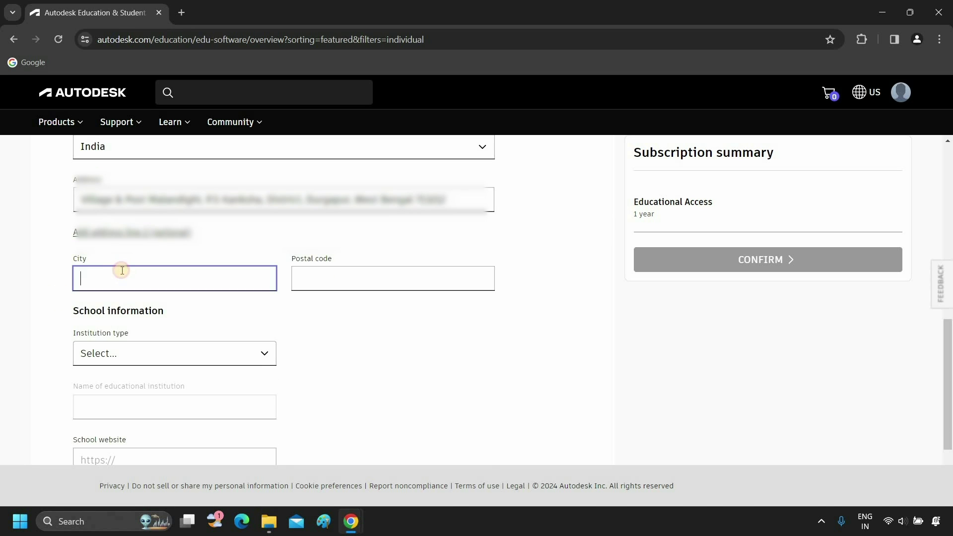
type("Durgapur")
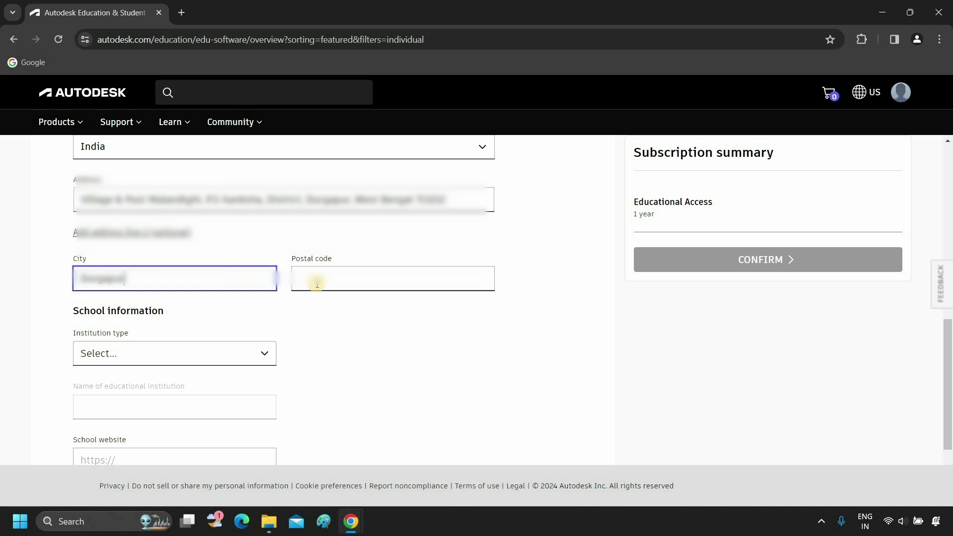
left_click(315, 283)
type("713202")
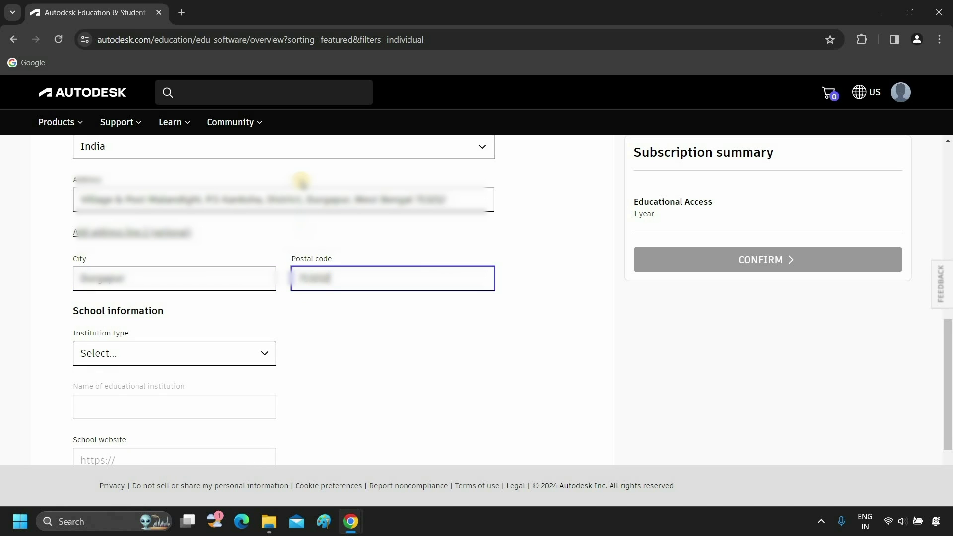
left_click(160, 356)
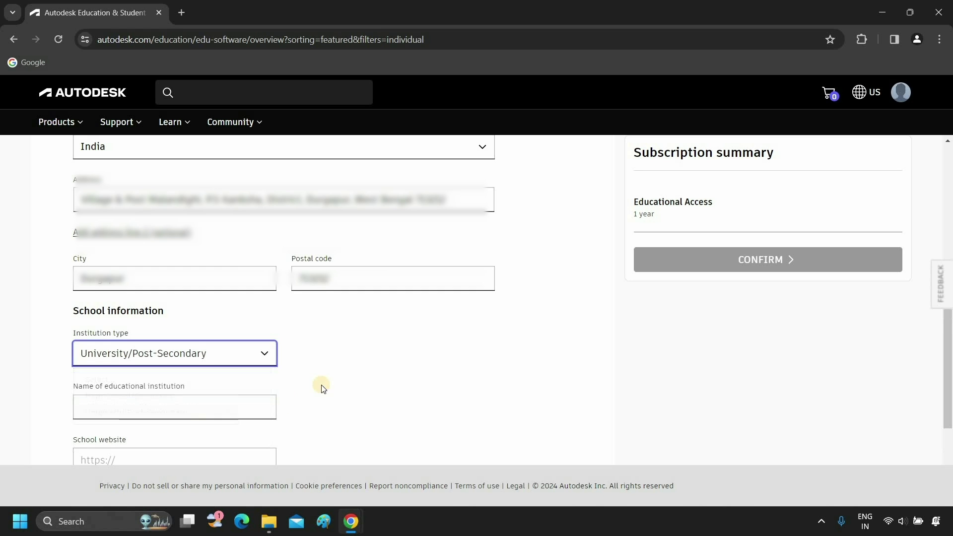
Paste the institution's name and pick the matching school from the suggestions
scroll(326, 385, "down", 3)
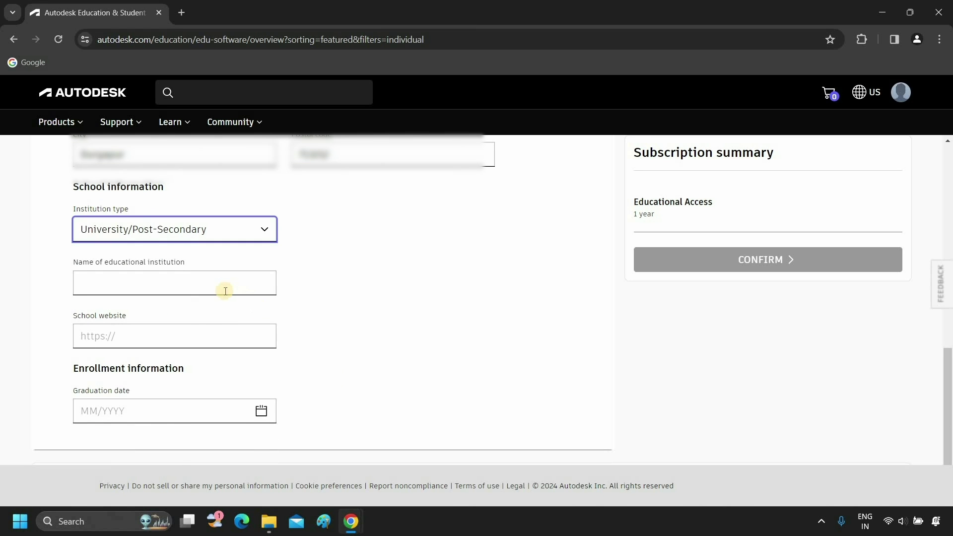
left_click(226, 291)
key("ctrl+v")
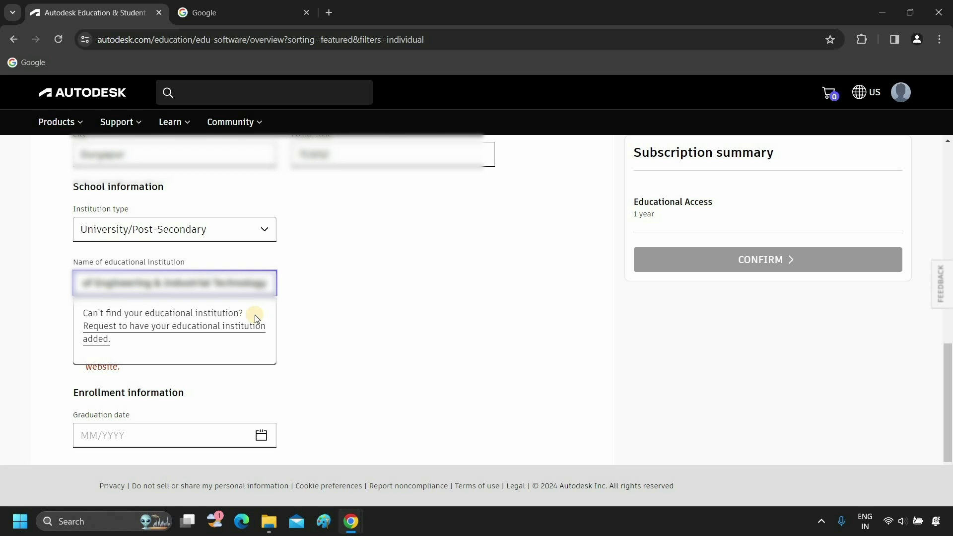
key("BackSpace")
key("BackSpace")
key("BackSpace")
key("BackSpace")
key("BackSpace")
key("BackSpace")
key("BackSpace")
key("BackSpace")
key("BackSpace")
key("BackSpace")
key("BackSpace")
key("BackSpace")
key("BackSpace")
key("BackSpace")
key("BackSpace")
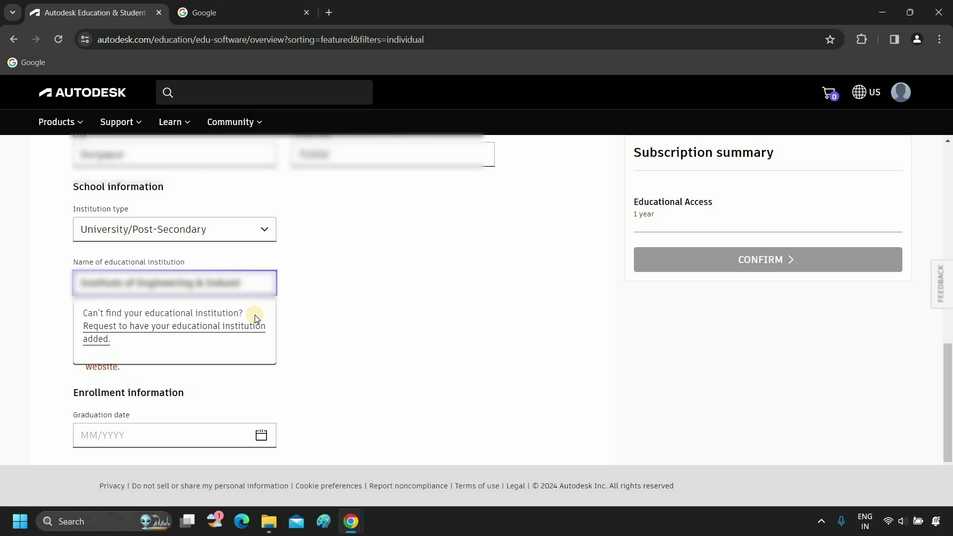
left_click(255, 318)
left_click(139, 327)
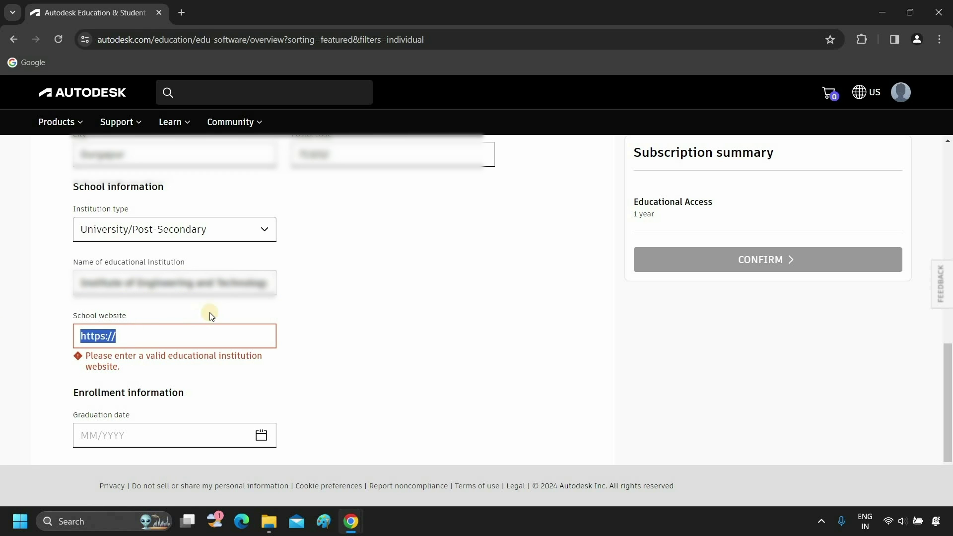
left_click(152, 334)
key("ctrl+v")
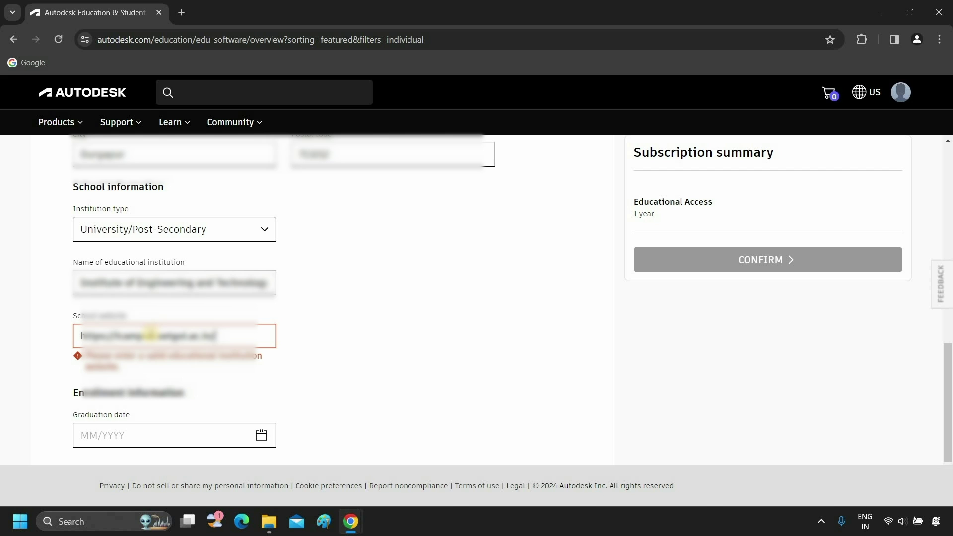
scroll(335, 376, "down", 1)
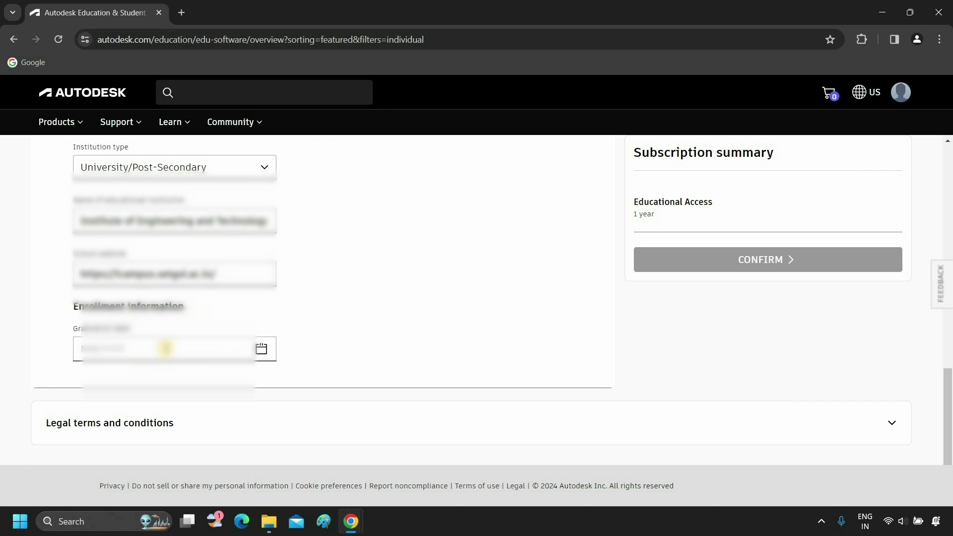
left_click(260, 349)
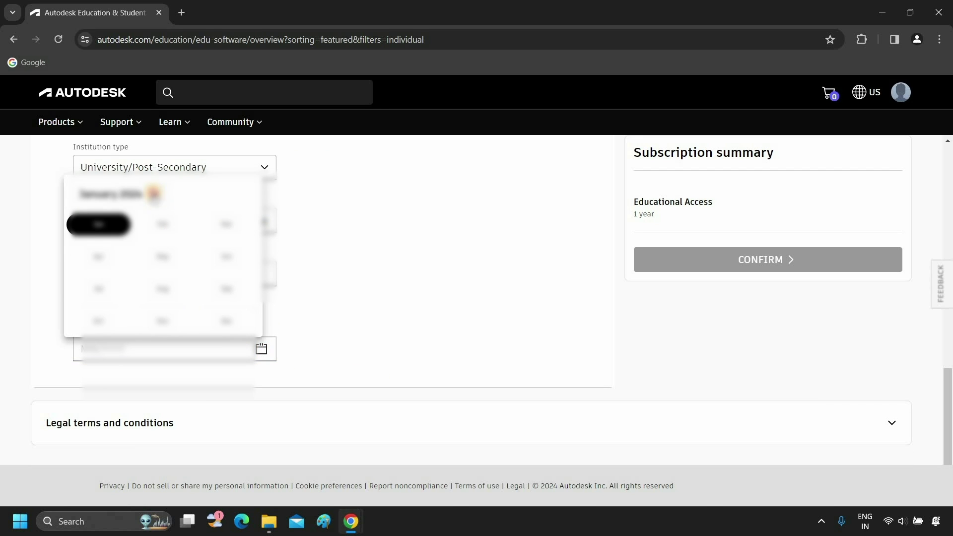
left_click(152, 193)
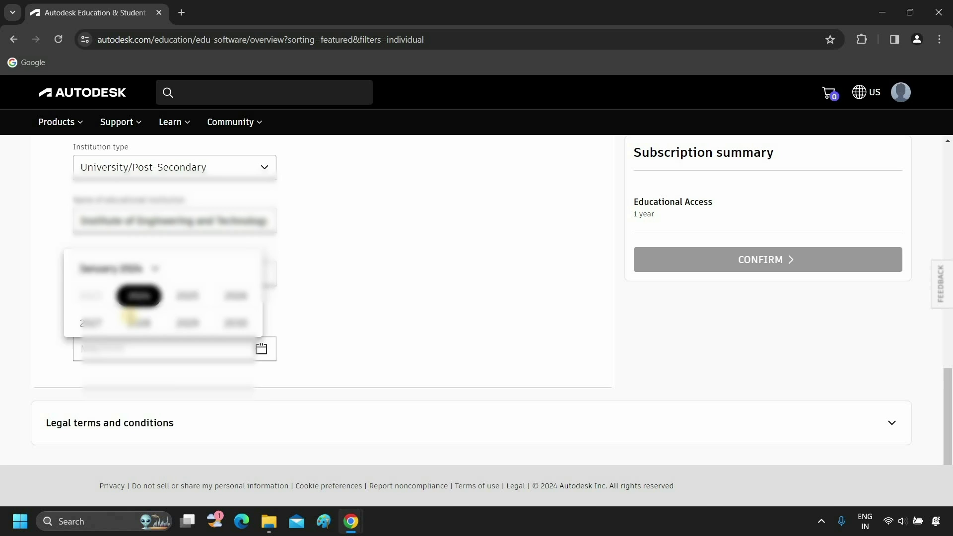
left_click(130, 320)
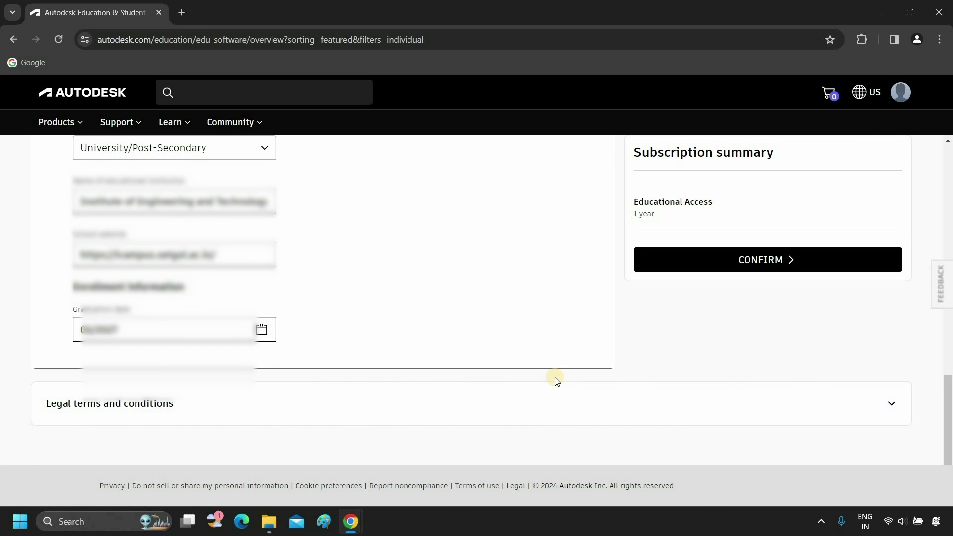
scroll(554, 379, "up", 1)
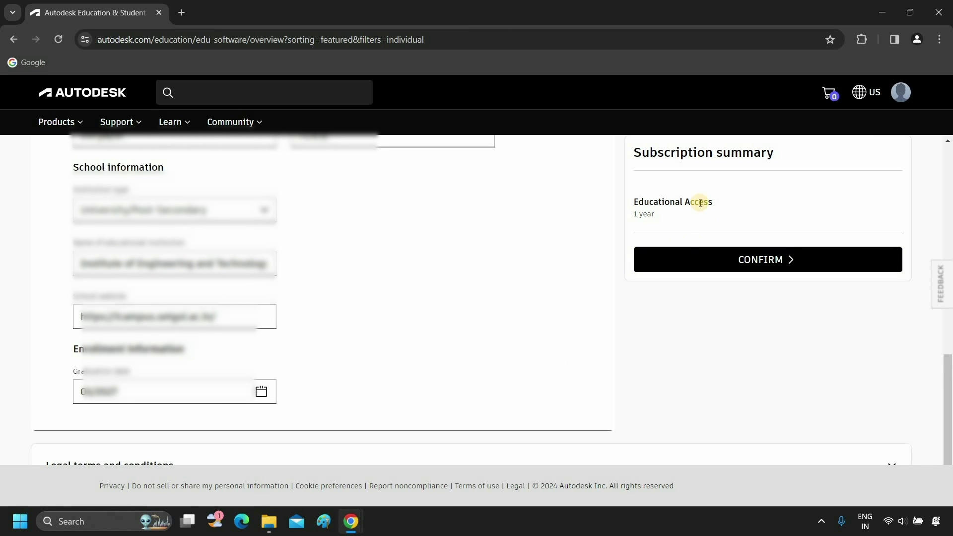
Confirm the details and attach ID COPY.jpg from Desktop > JPG sample as proof
left_click(752, 265)
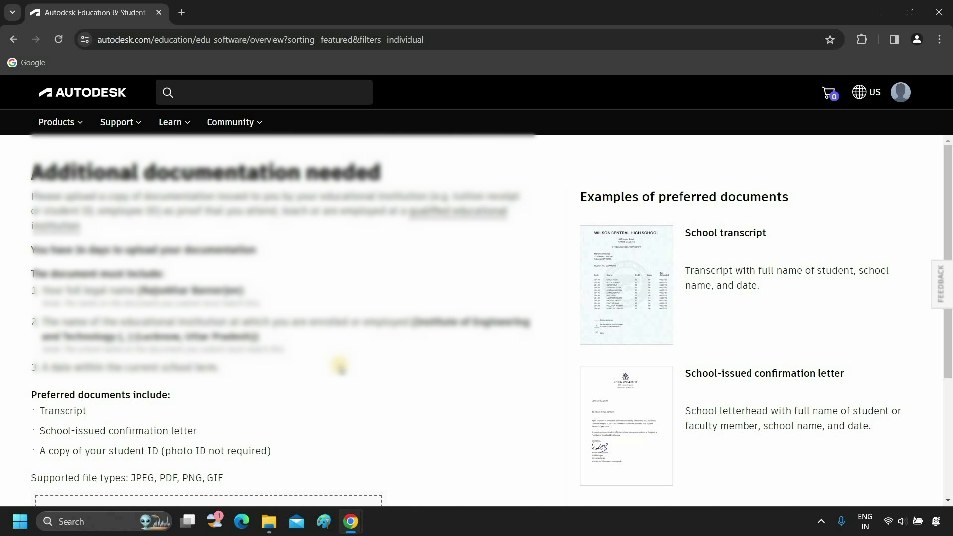
scroll(340, 367, "down", 3)
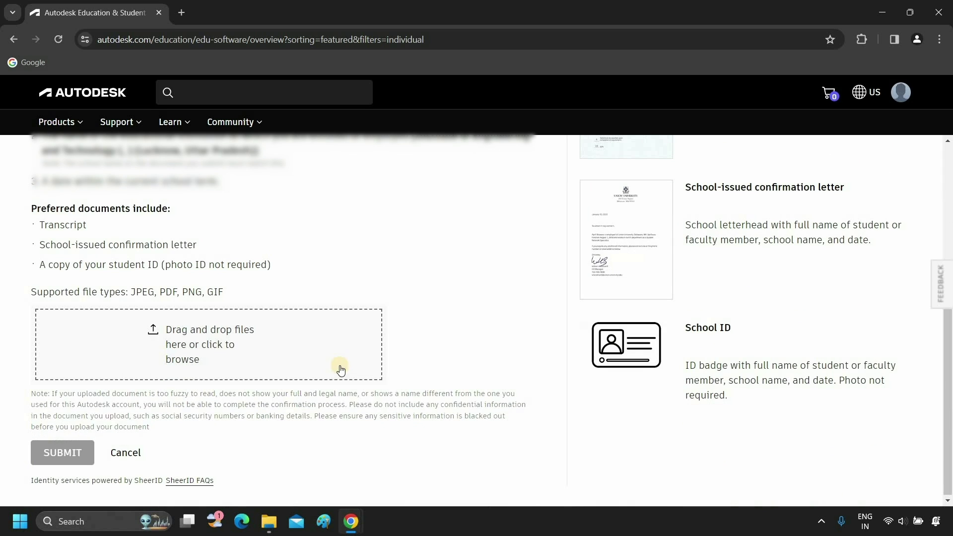
left_click(211, 331)
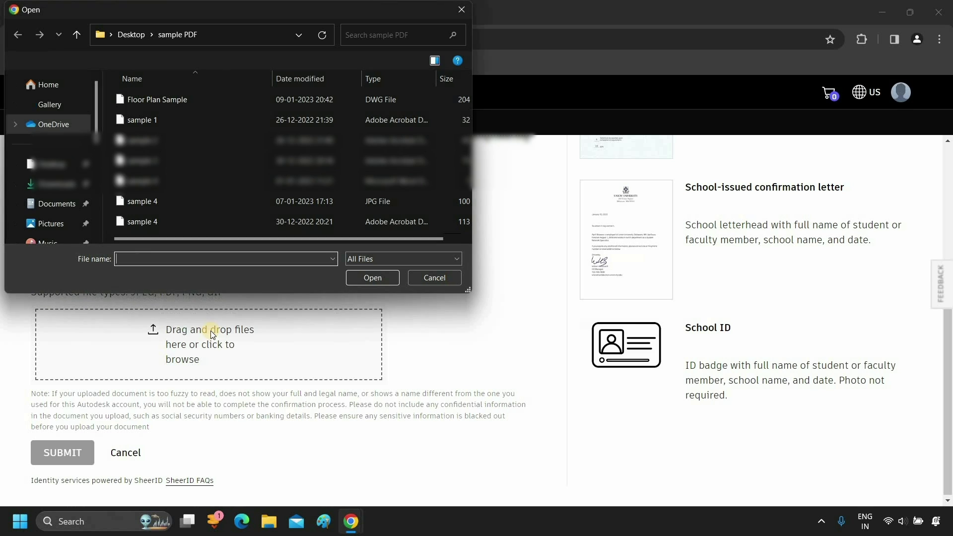
left_click(132, 34)
double_click(144, 98)
scroll(188, 141, "down", 2)
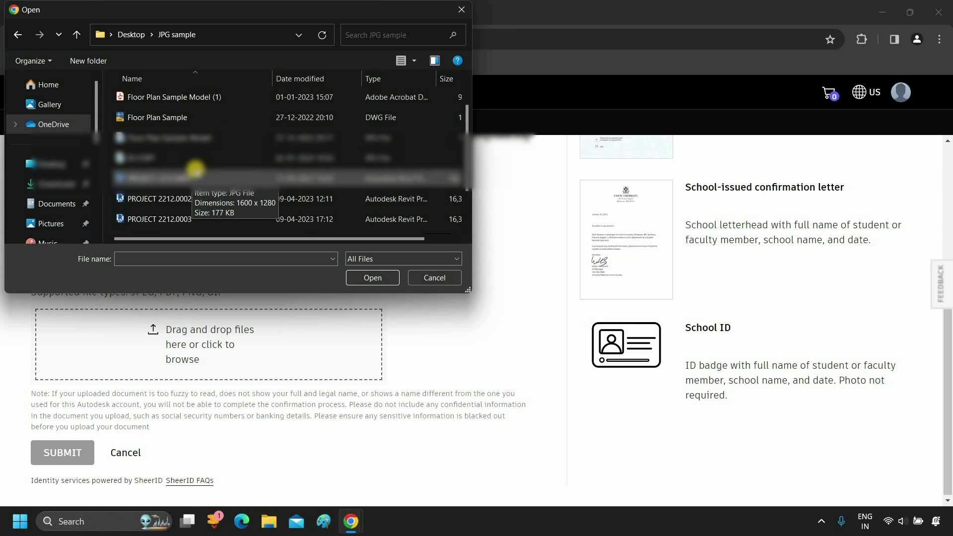
left_click(189, 158)
left_click(373, 278)
Submit the ID document for verification and close the thank-you message
scroll(378, 280, "down", 1)
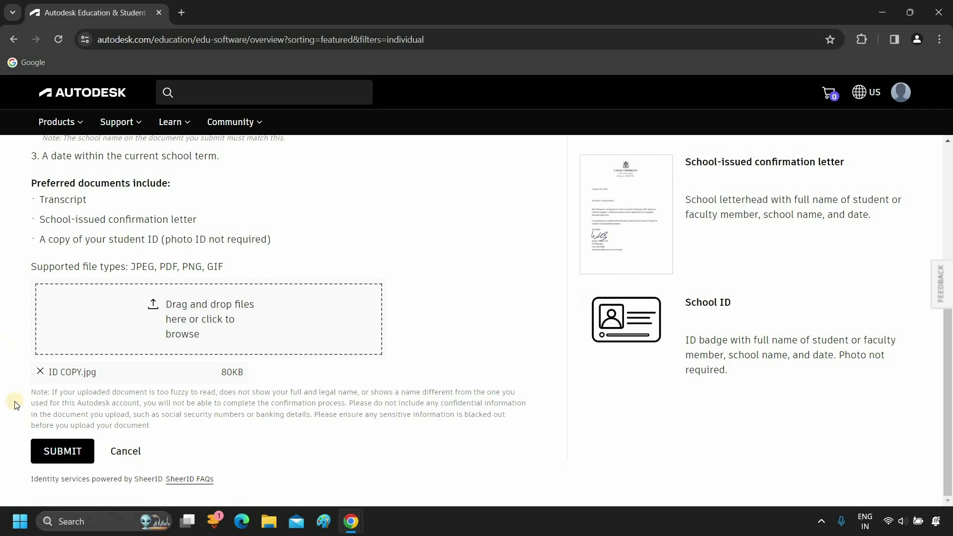
left_click(58, 457)
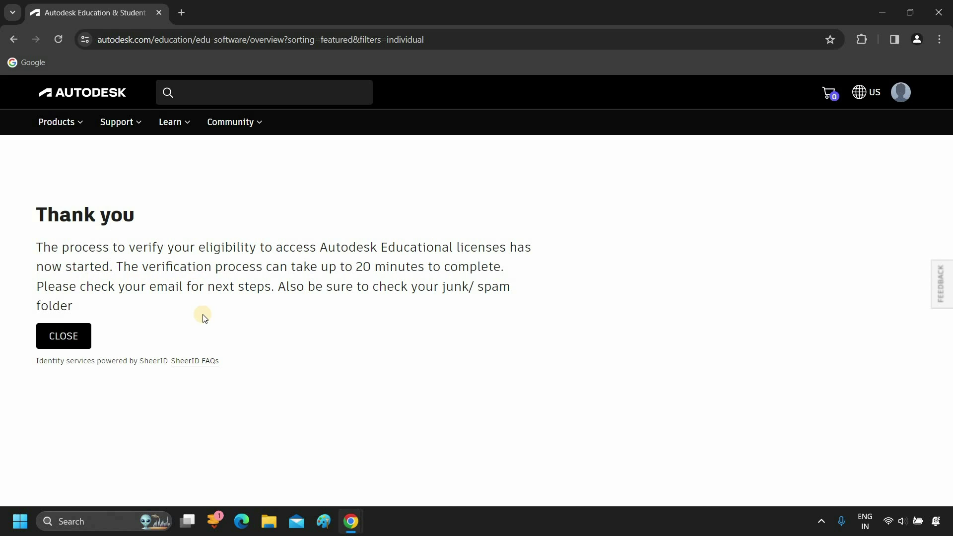
left_click(63, 338)
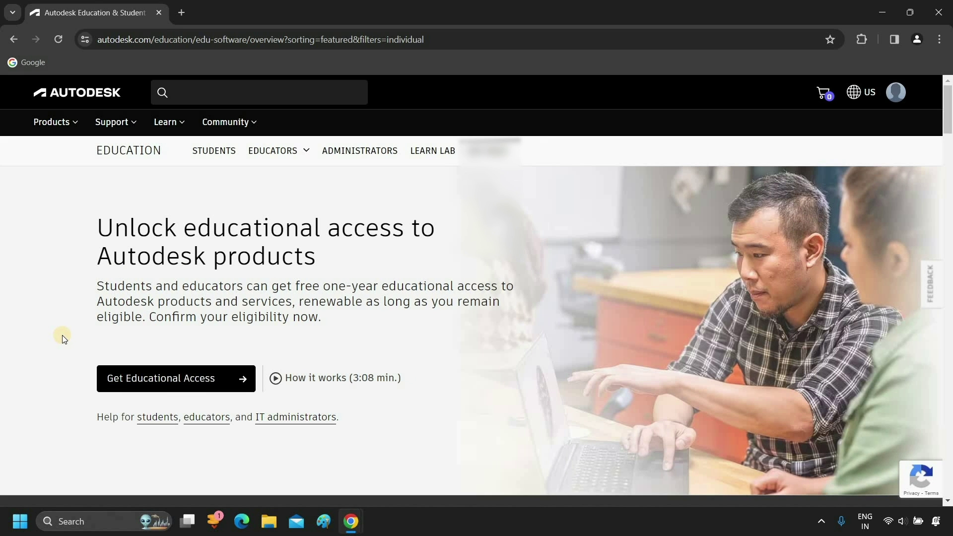
Get AutoCAD under educational access, keep version 2024, and show its install and download choices
left_click(213, 379)
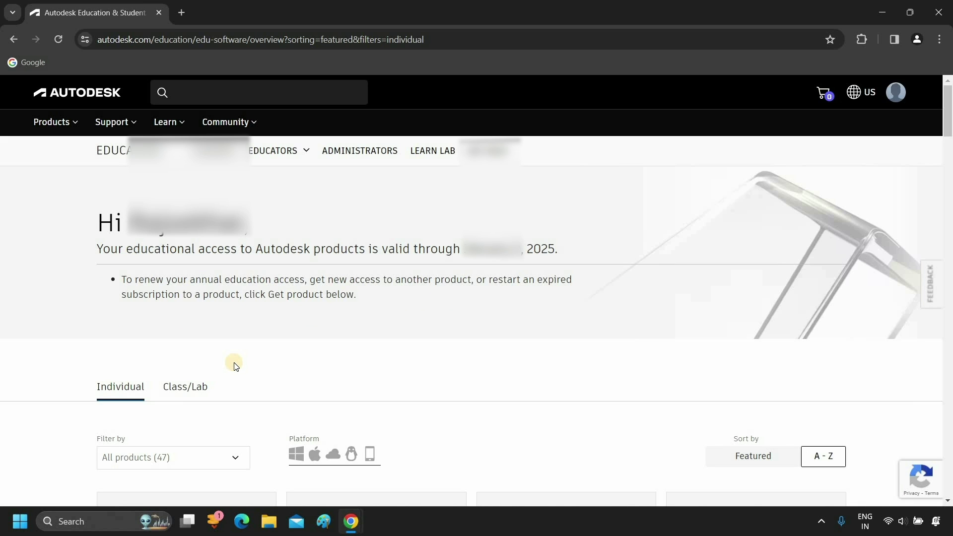
scroll(234, 366, "down", 8)
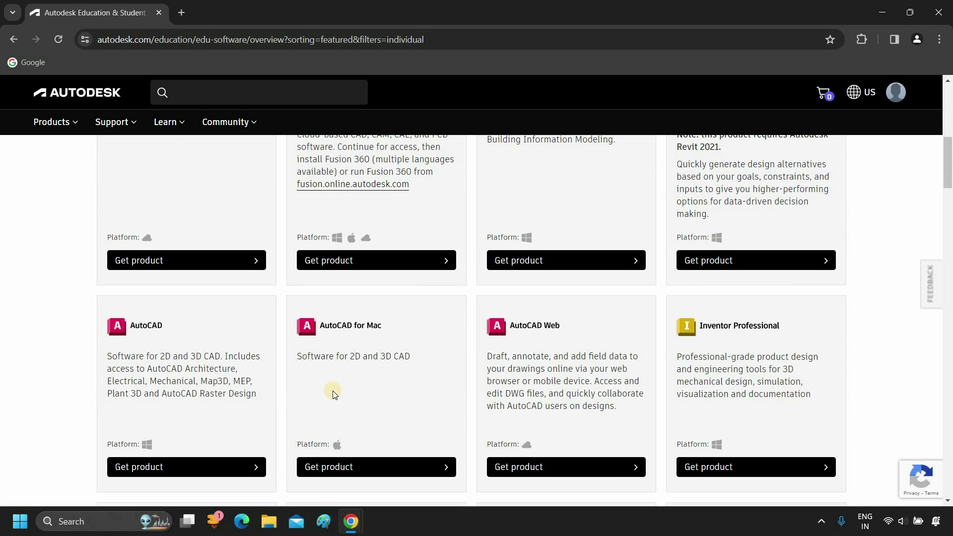
scroll(332, 392, "down", 1)
left_click(253, 409)
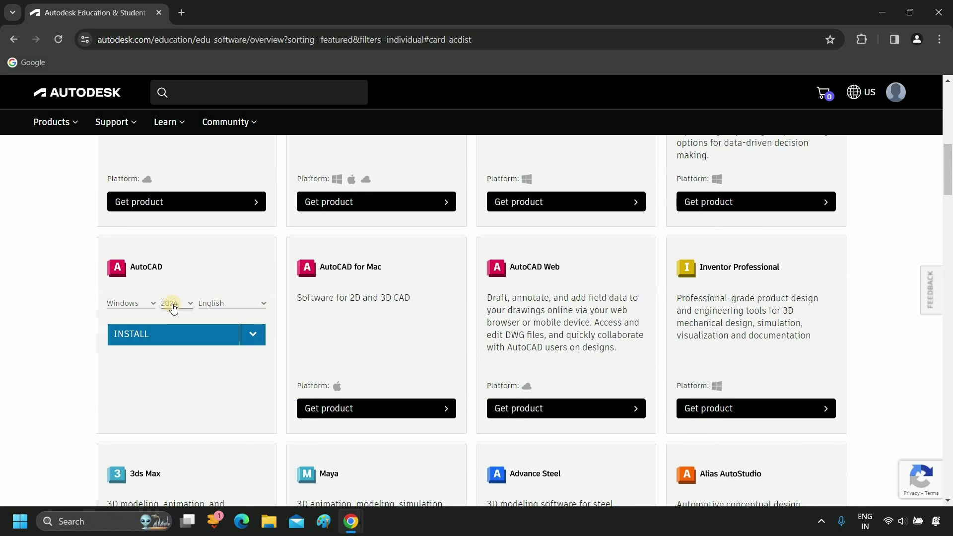
left_click(173, 308)
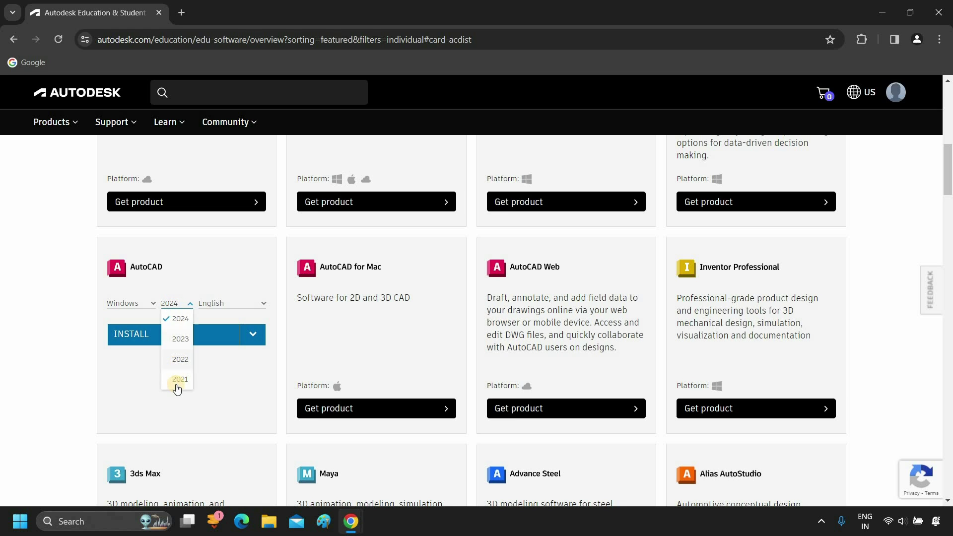
left_click(180, 318)
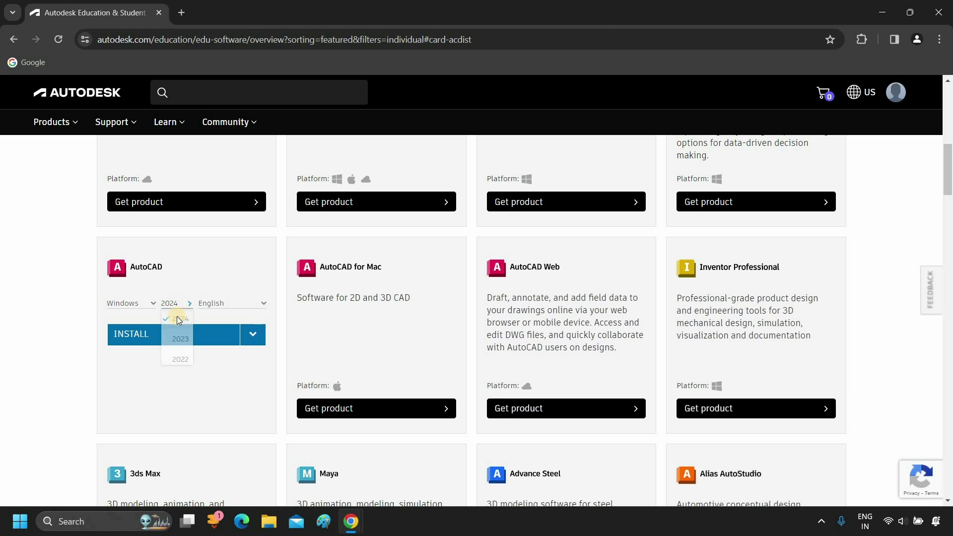
left_click(248, 333)
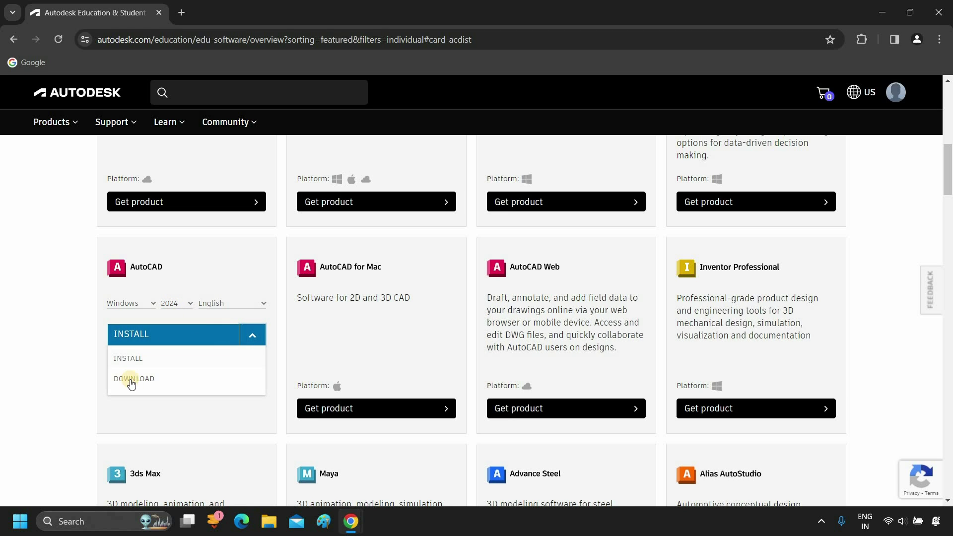